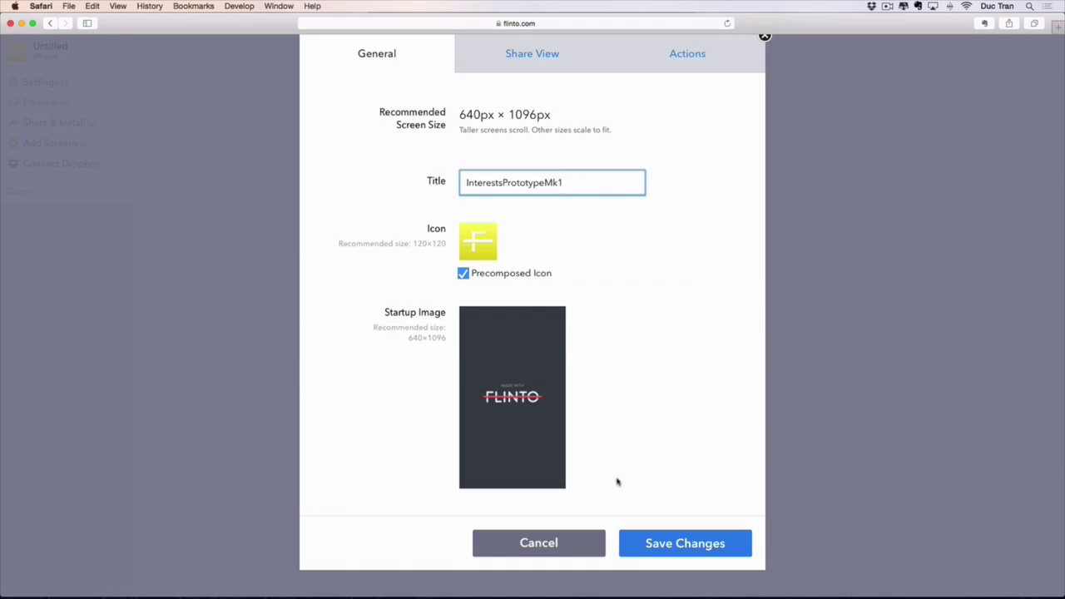
Set the prototype's share view status bar style to White Translucent and review the default device frame styles
scroll(641, 483, up, 2)
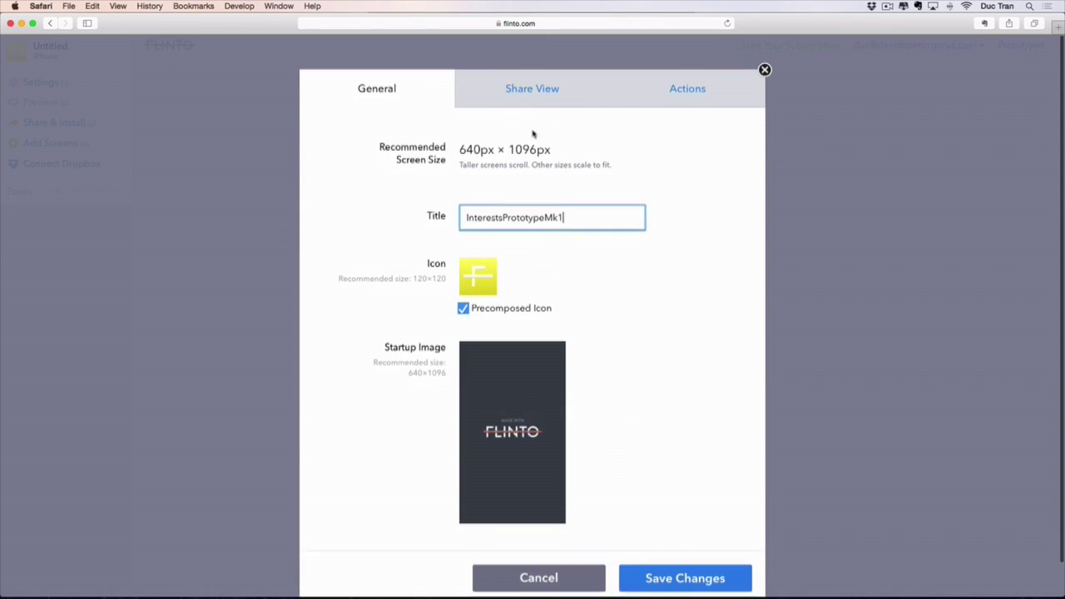
click(534, 98)
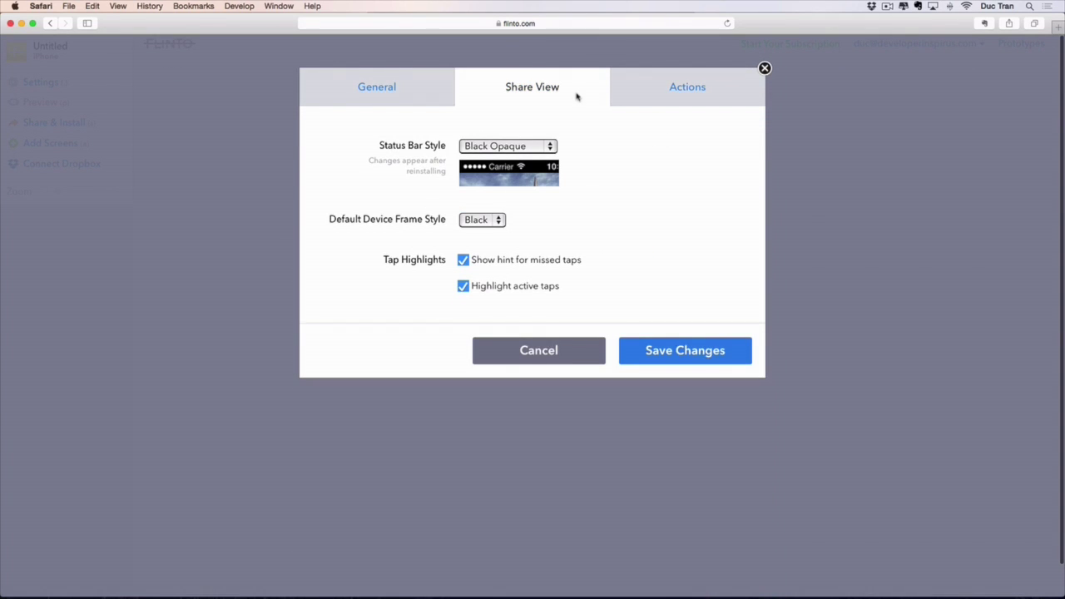
click(522, 145)
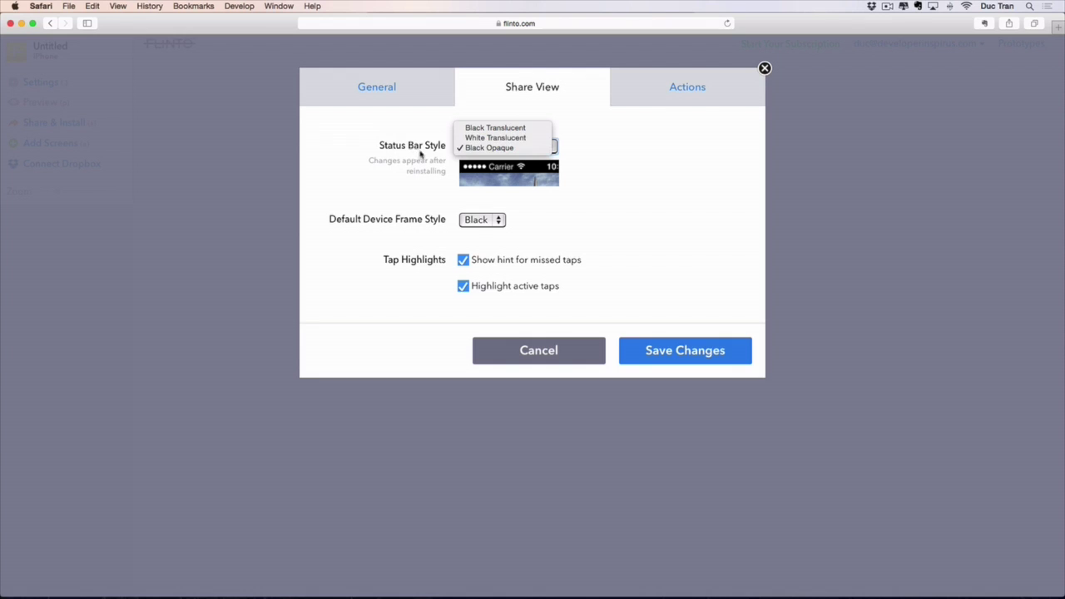
click(495, 138)
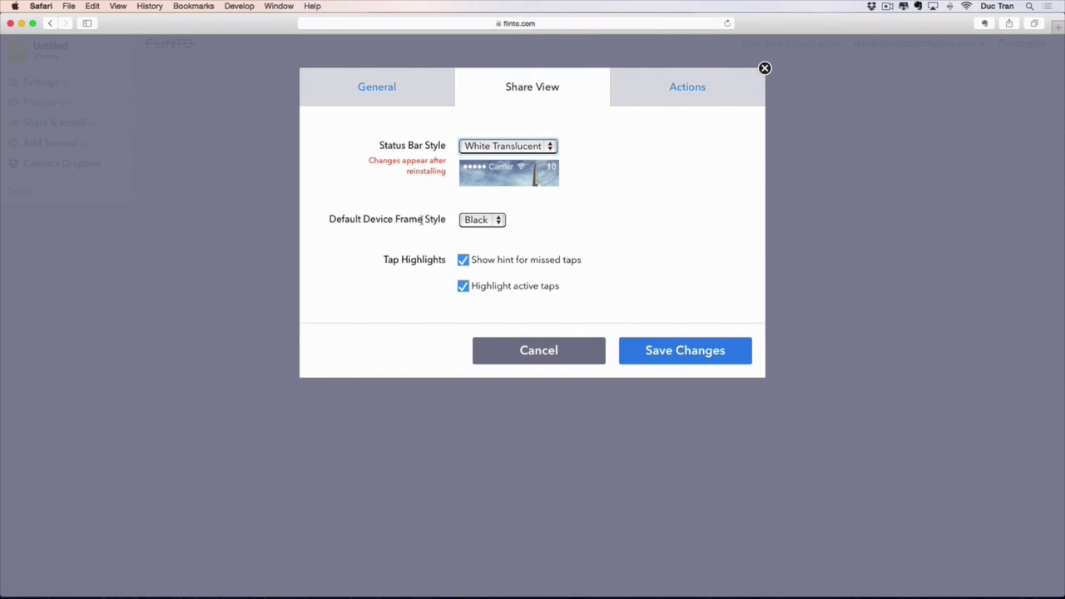
click(487, 221)
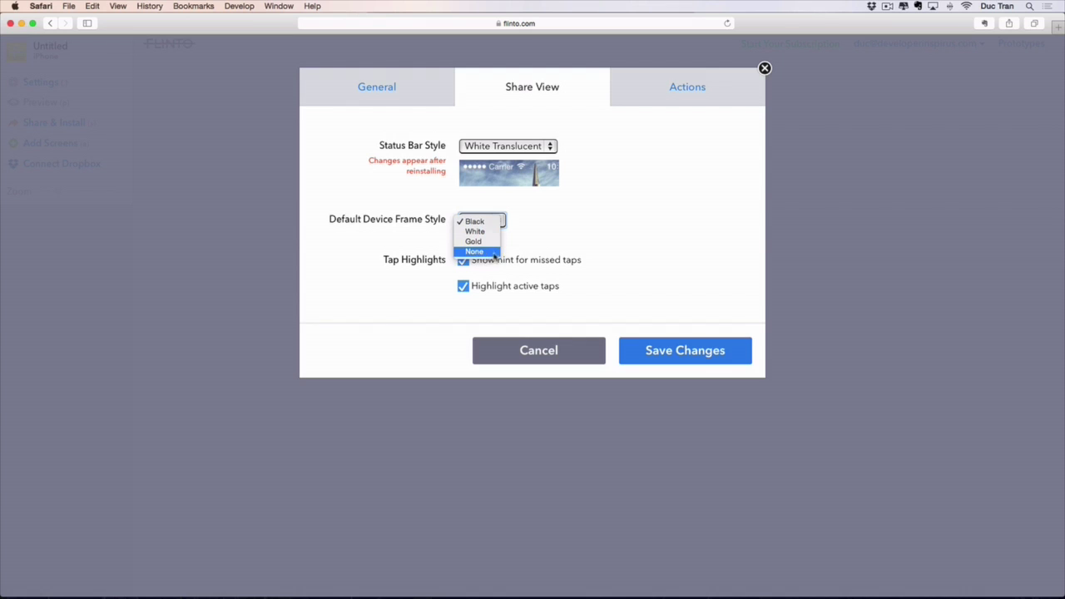
click(540, 241)
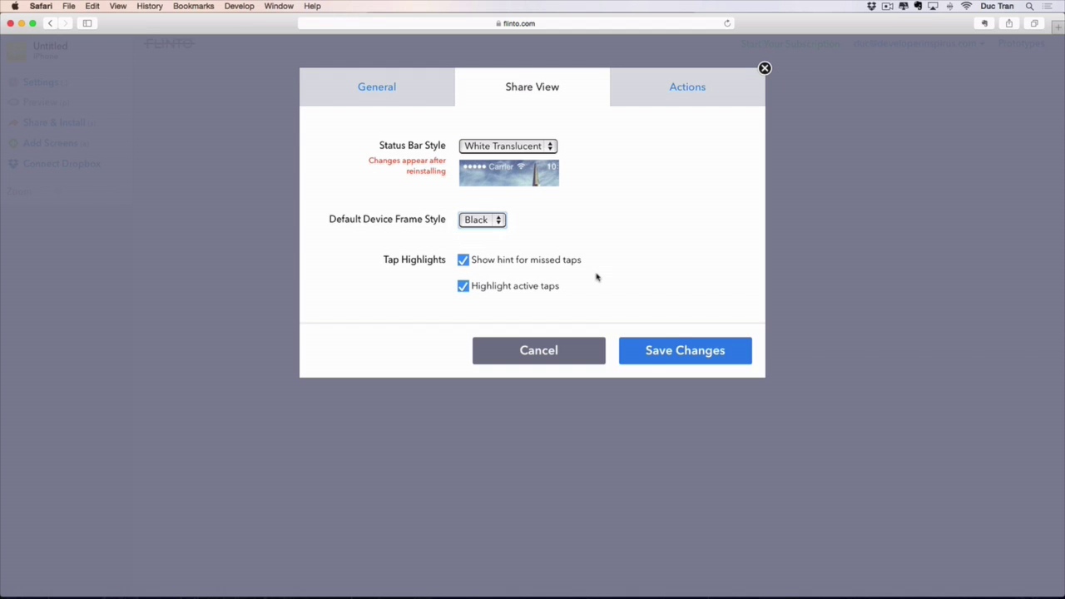
Review the prototype's duplicate and delete actions and its general settings, and save the changes
click(677, 91)
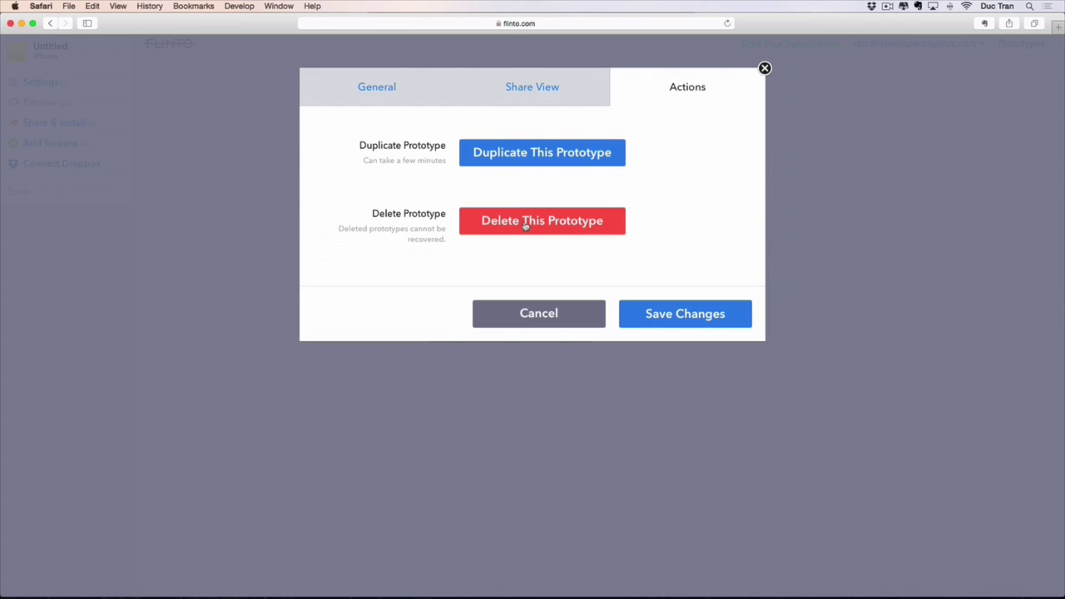
click(348, 87)
scroll(683, 353, down, 2)
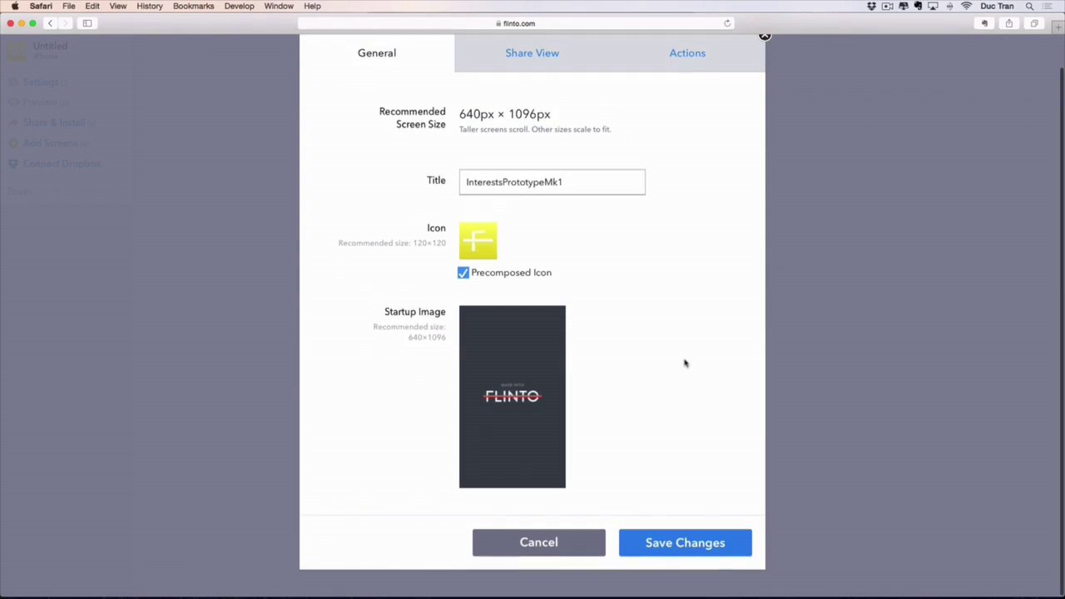
click(662, 554)
key(super+a)
click(416, 207)
key(super+a)
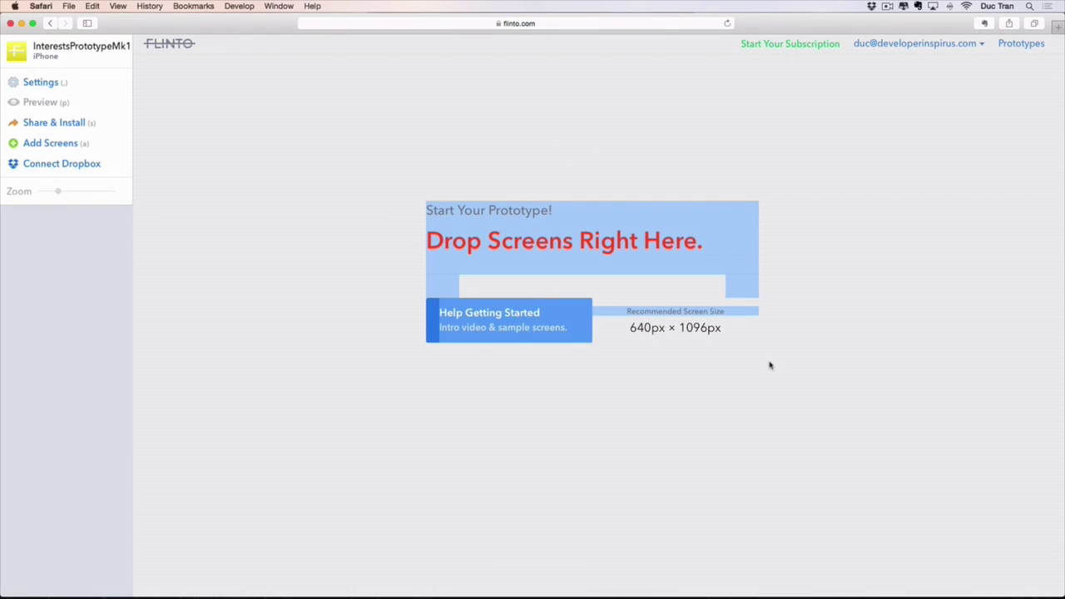
click(784, 378)
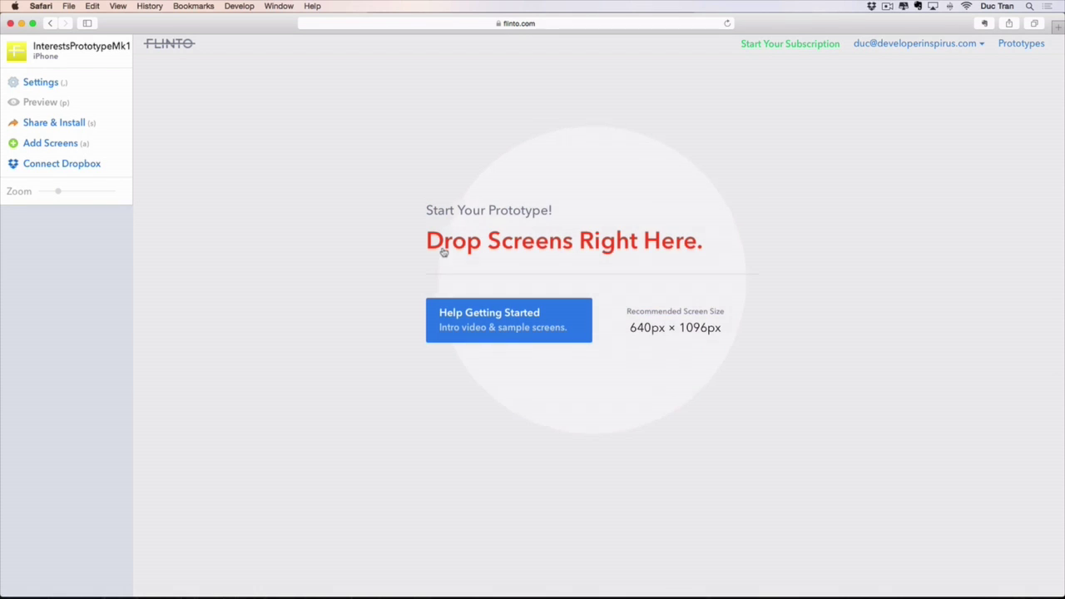
key(super+a)
click(777, 450)
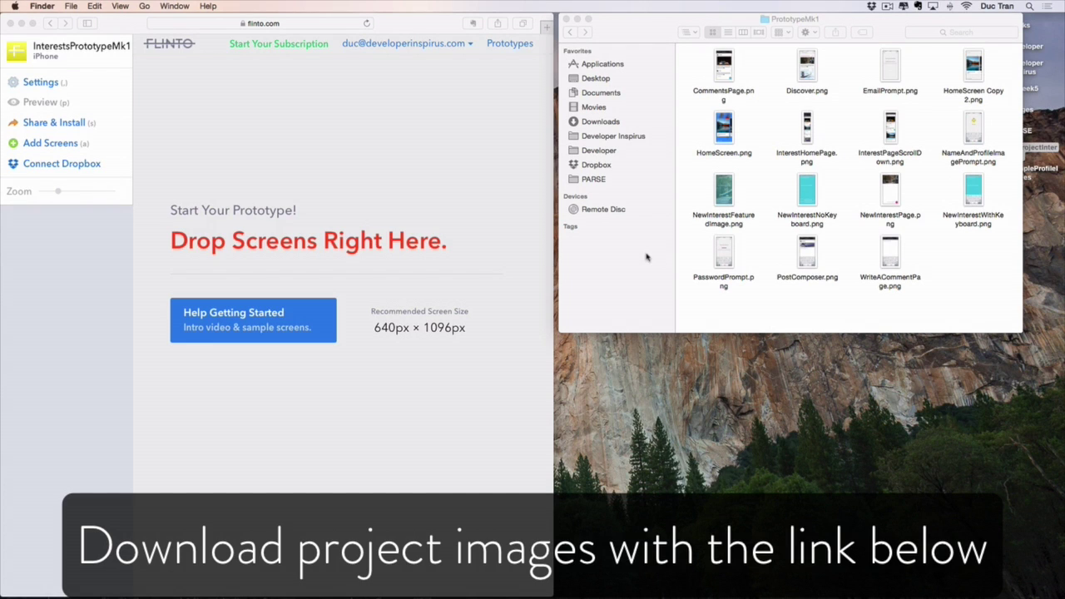
drag(688, 291, 476, 167)
click(454, 175)
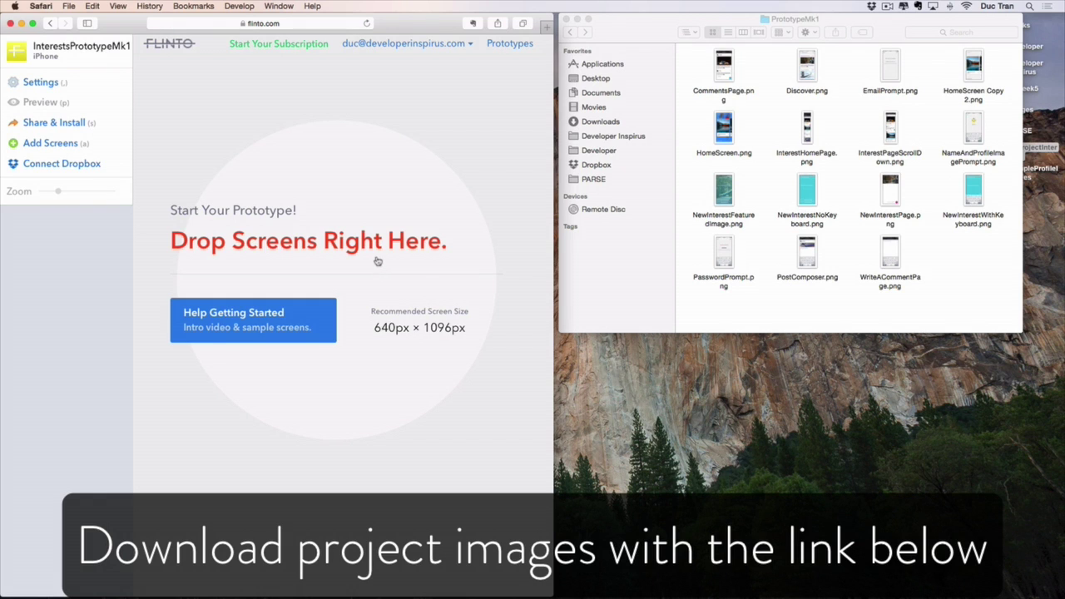
Add all PNG images from the PrototypeMk1 folder to the prototype as screens and widen the browser window to full width
click(817, 200)
click(768, 114)
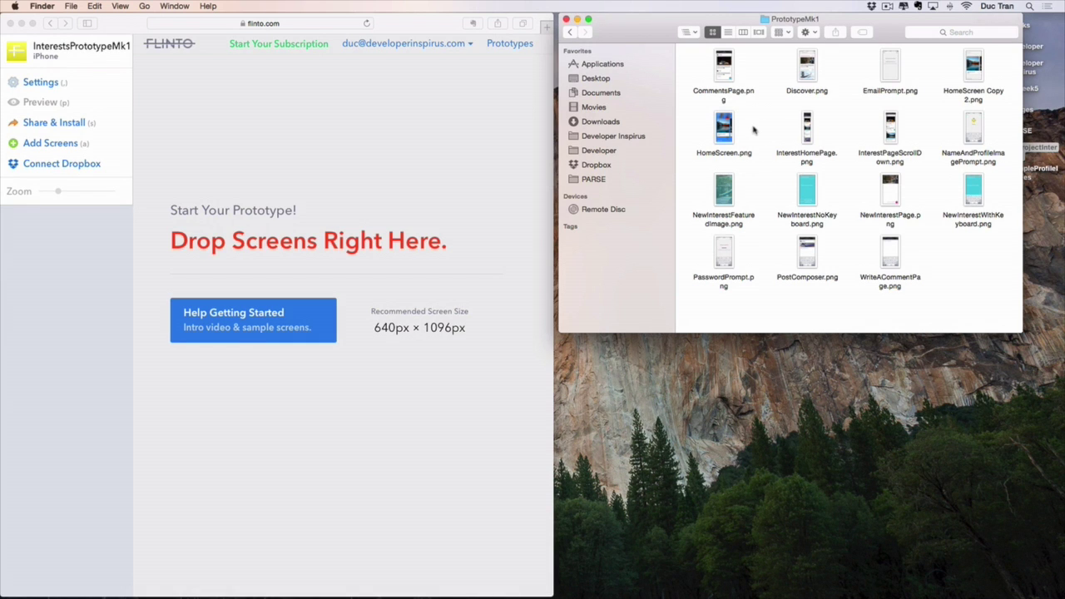
key(super+a)
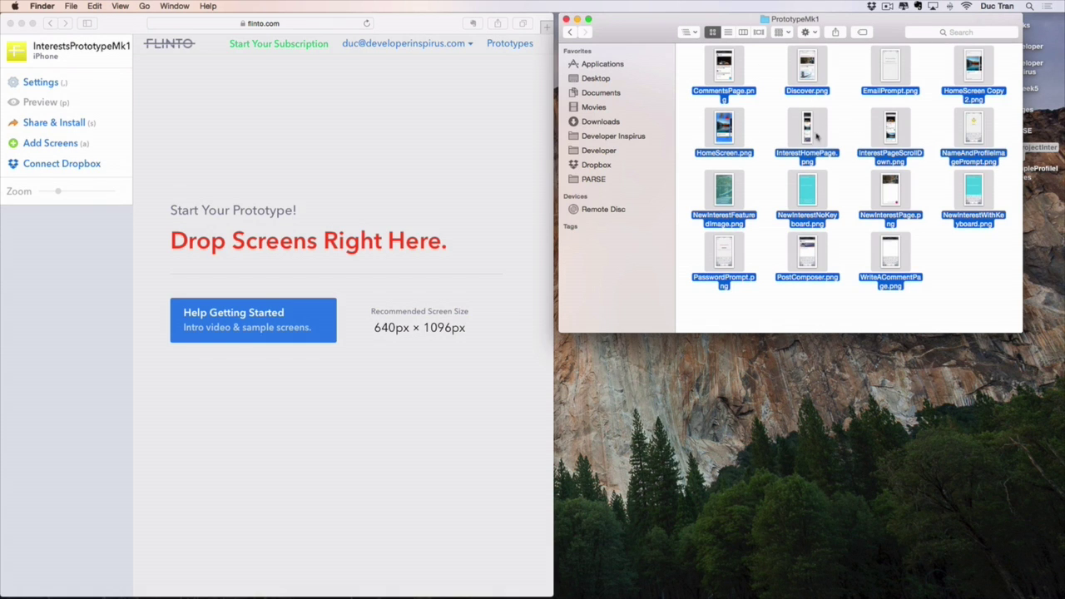
drag(814, 129, 313, 243)
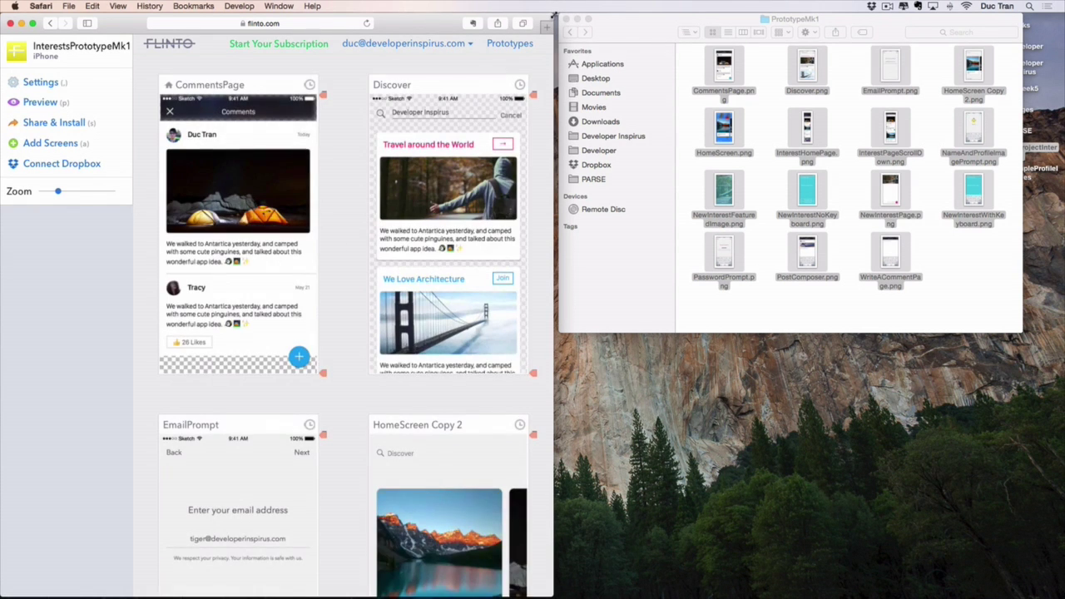
drag(554, 15, 1064, 17)
Move the EmailPrompt screen to the first position, ahead of CommentsPage, as the prototype's home screen
scroll(818, 157, down, 15)
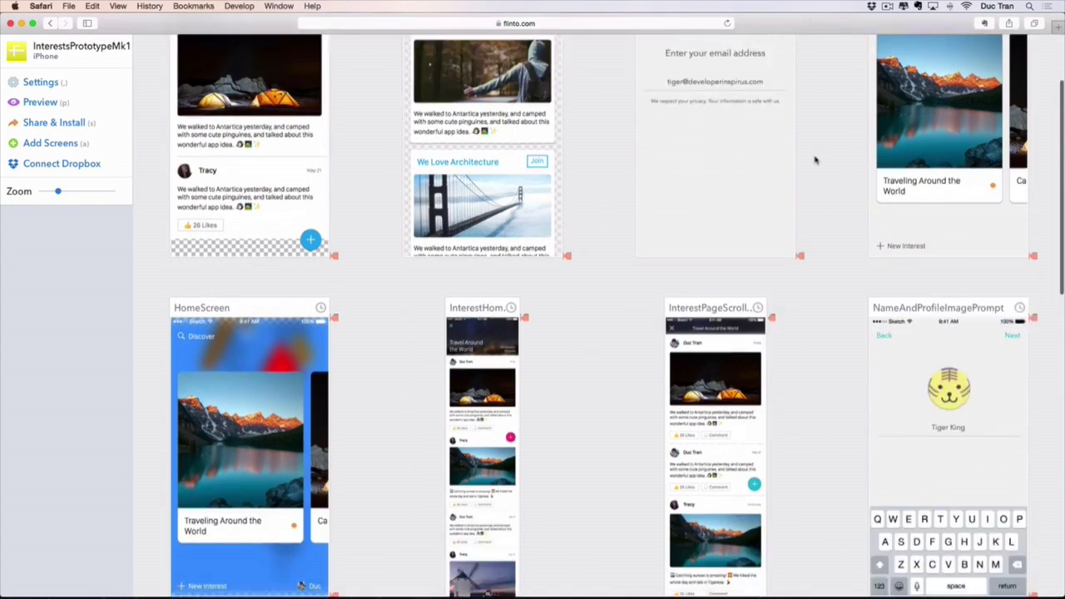
scroll(818, 163, up, 15)
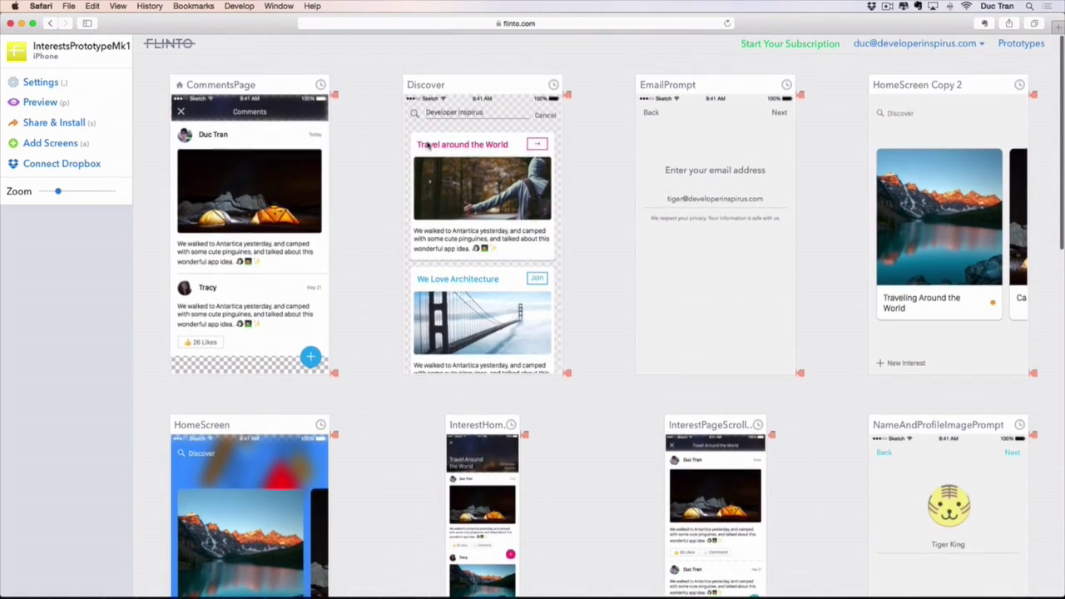
scroll(689, 106, down, 2)
scroll(689, 106, up, 2)
drag(689, 106, 250, 117)
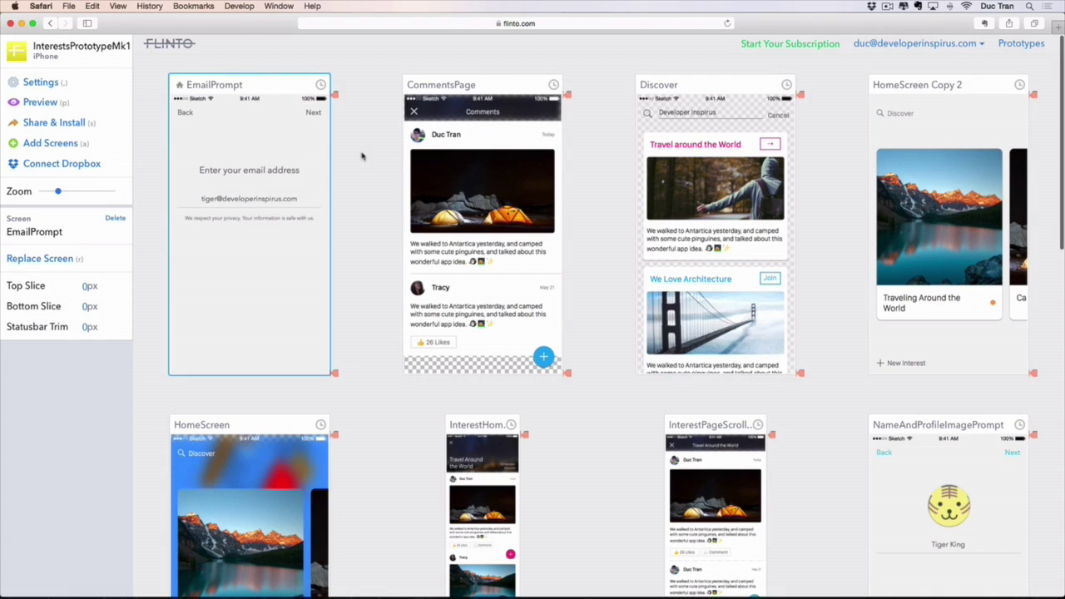
Move the PasswordPrompt screen to the second position, directly after EmailPrompt
scroll(715, 265, down, 10)
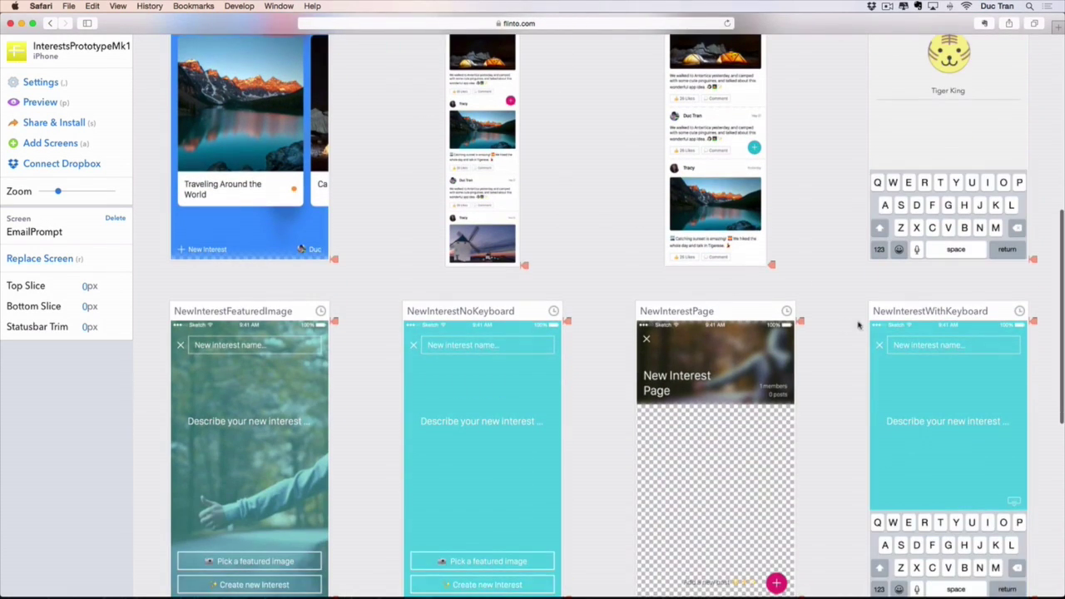
scroll(862, 312, up, 10)
scroll(844, 292, down, 13)
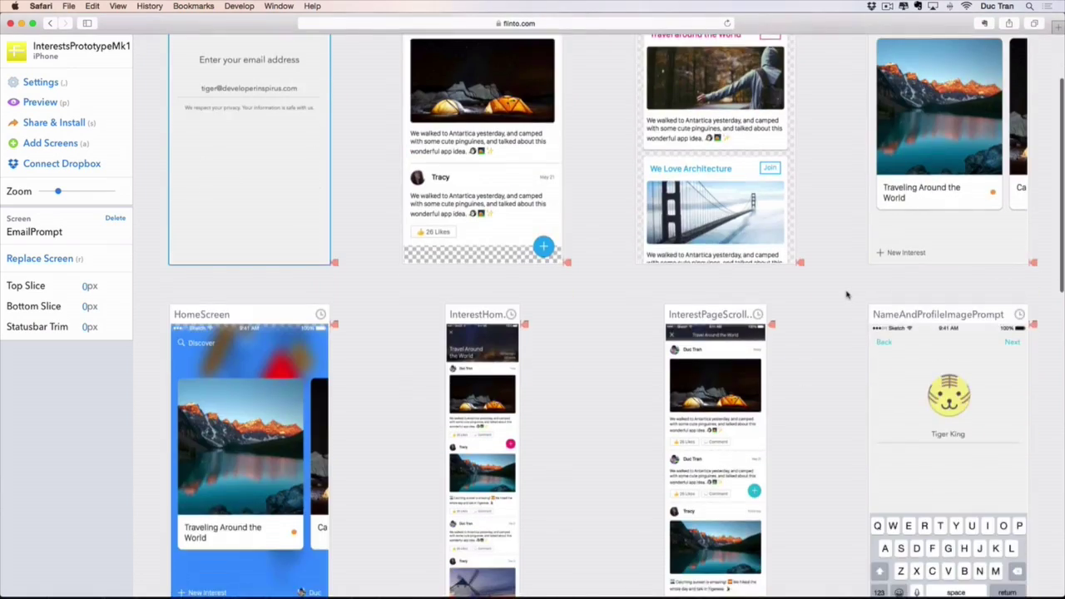
scroll(847, 296, down, 6)
scroll(305, 250, up, 2)
drag(292, 279, 539, 66)
scroll(885, 222, down, 8)
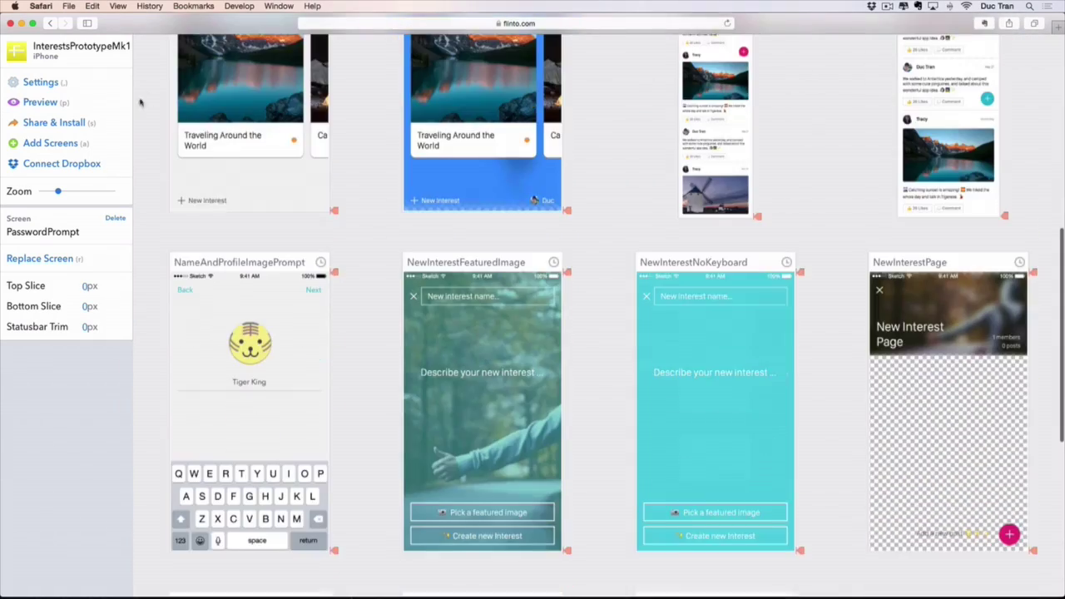
Shrink the screen thumbnails and move NameAndProfileImagePrompt to the third position, directly after PasswordPrompt
drag(58, 192, 44, 191)
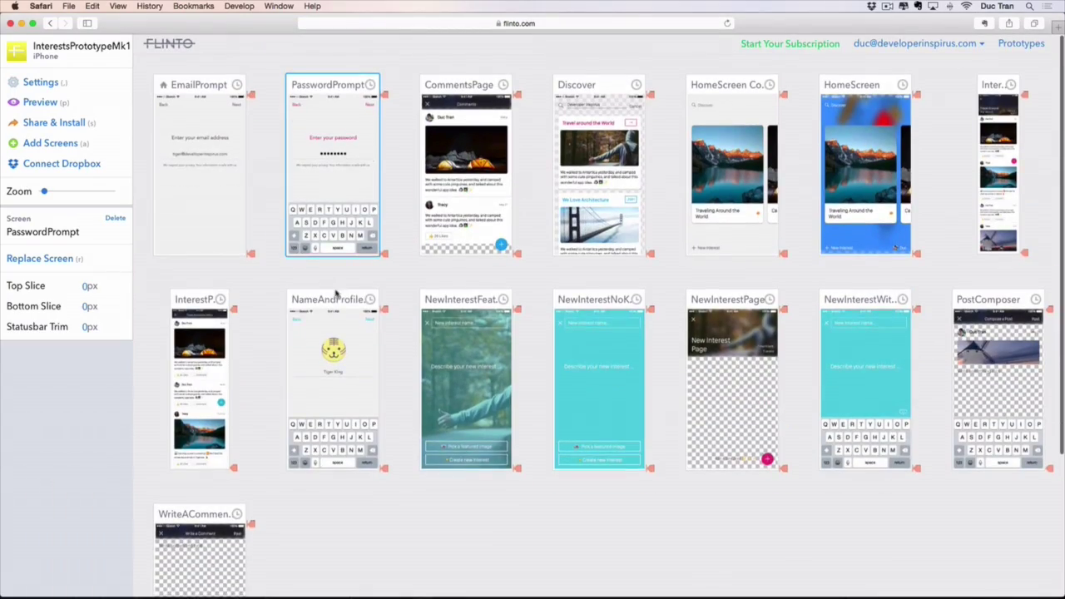
drag(335, 293, 342, 293)
drag(421, 156, 466, 154)
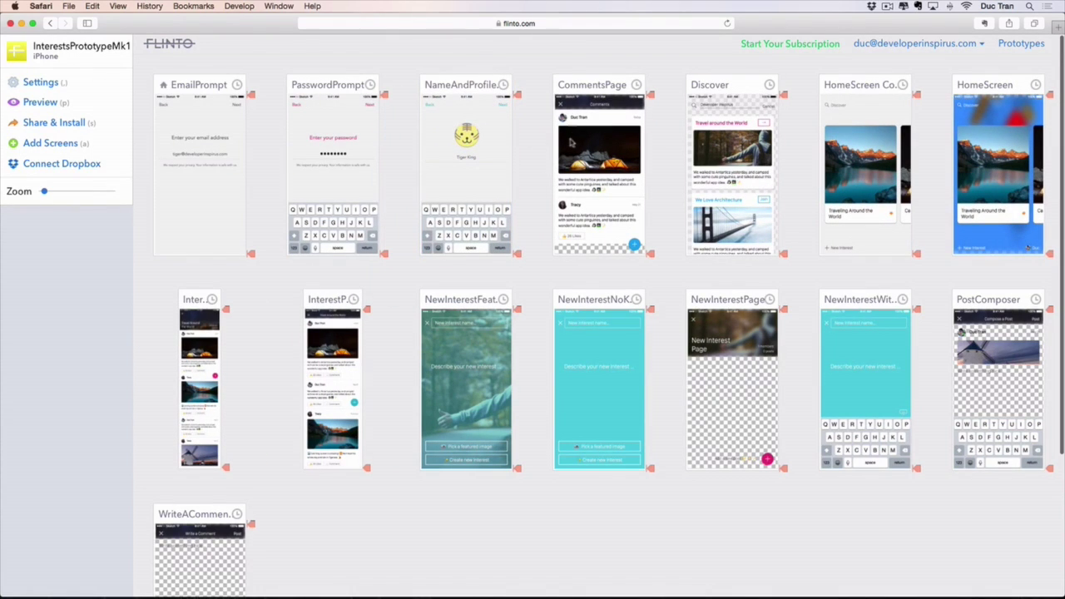
Place HomeScreen, InterestHomePage and InterestPageScrollDown in that order directly after NameAndProfileImagePrompt
drag(1003, 85, 583, 91)
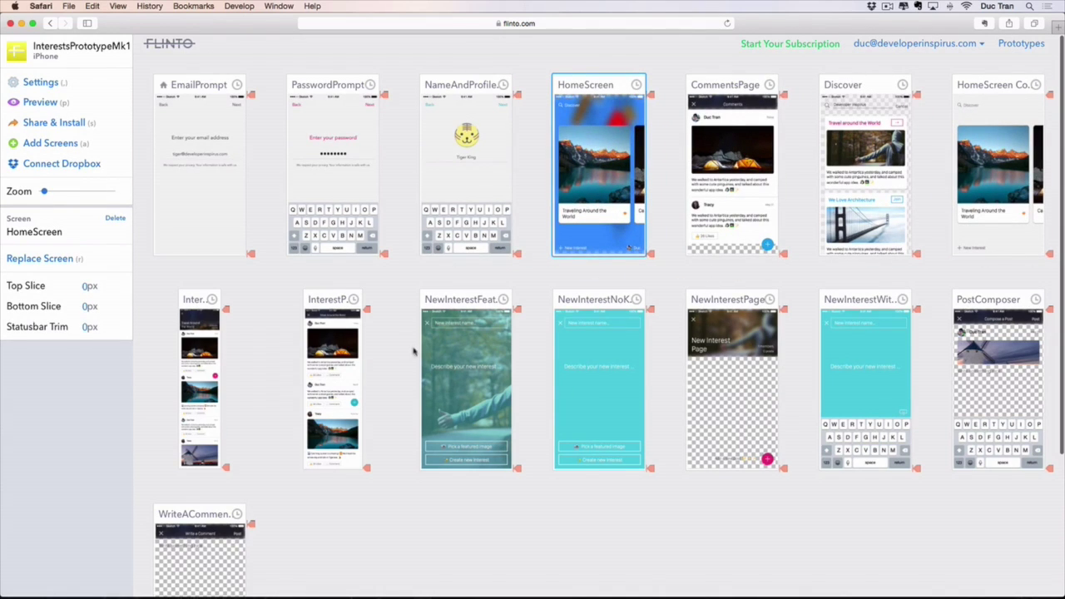
drag(323, 302, 729, 88)
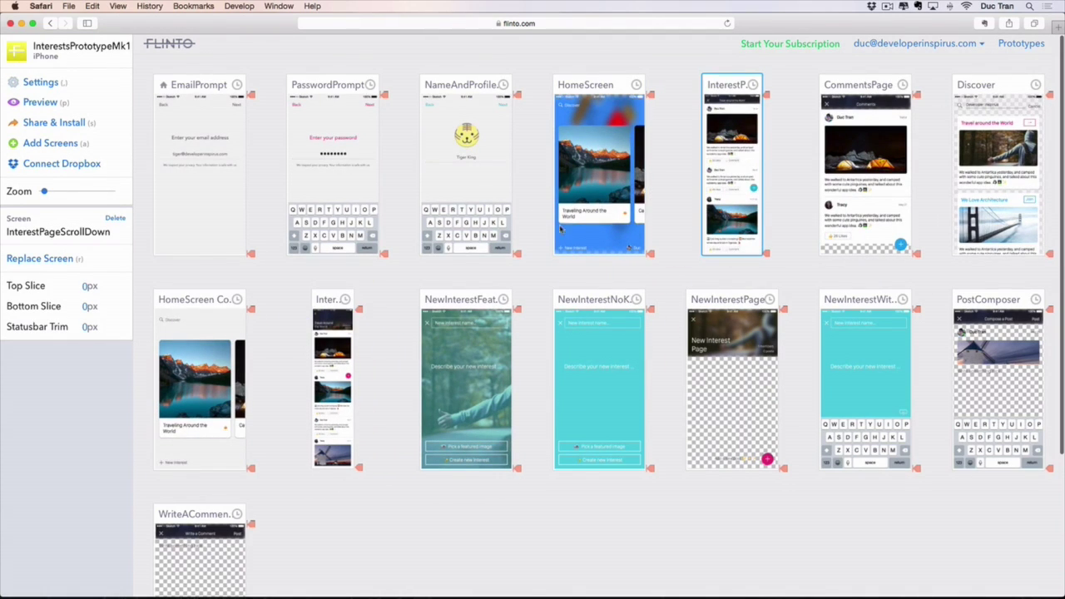
drag(329, 302, 729, 85)
Delete the InterestPageScrollDown screen and move Discover directly after HomeScreen
click(864, 89)
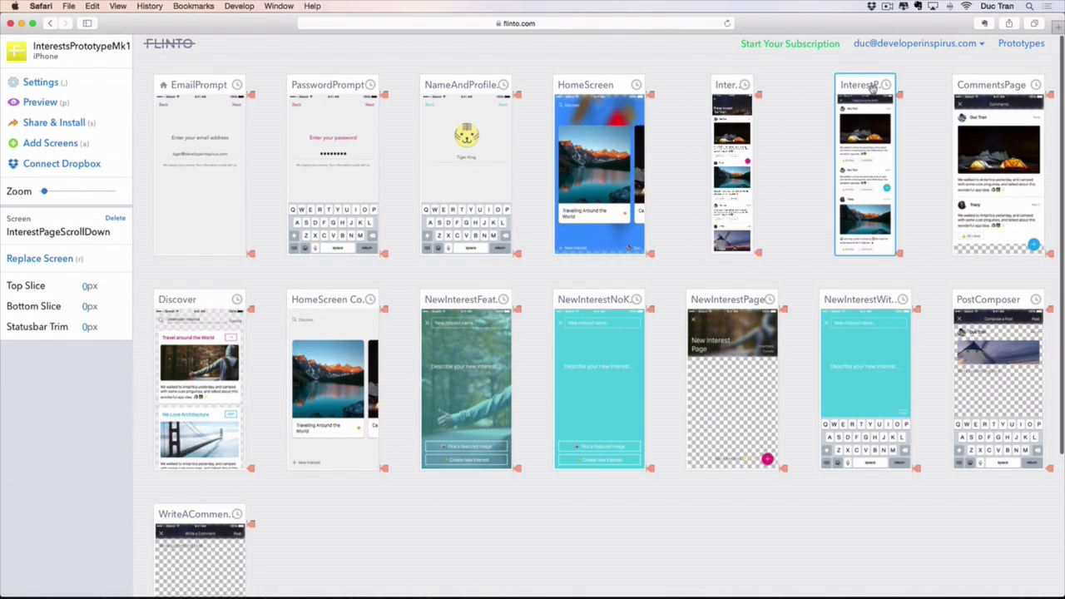
key(BackSpace)
click(844, 84)
drag(975, 85, 724, 87)
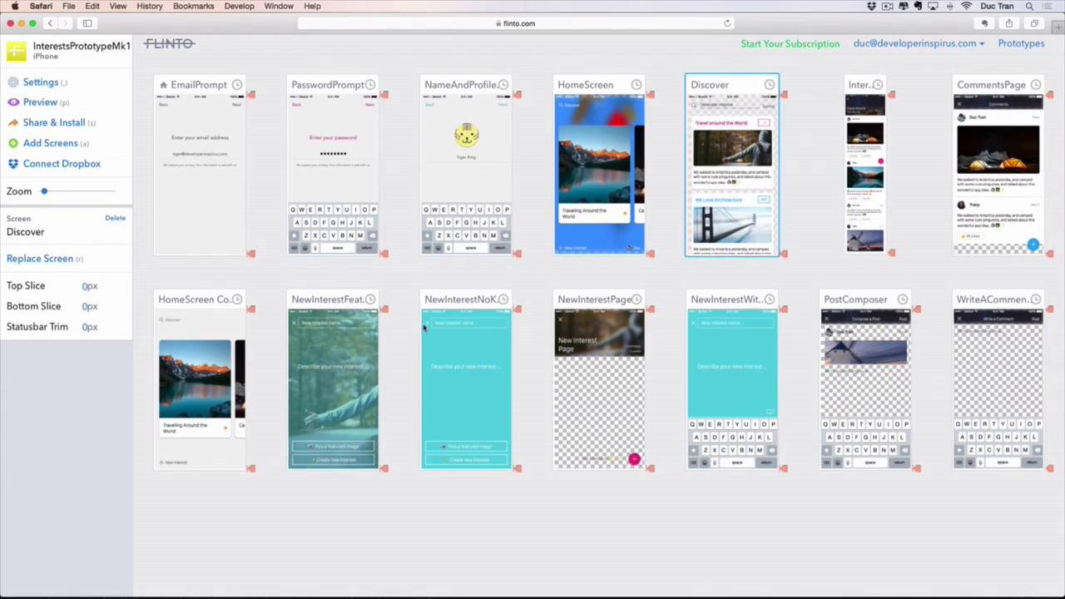
Delete the HomeScreen Copy 2 screen from the prototype
drag(309, 303, 231, 305)
click(323, 301)
key(Delete)
Order the new interest screens as NewInterestWithKeyboard, NewInterestNoKeyboard, NewInterestFeaturedImage and NewInterestPage
click(458, 306)
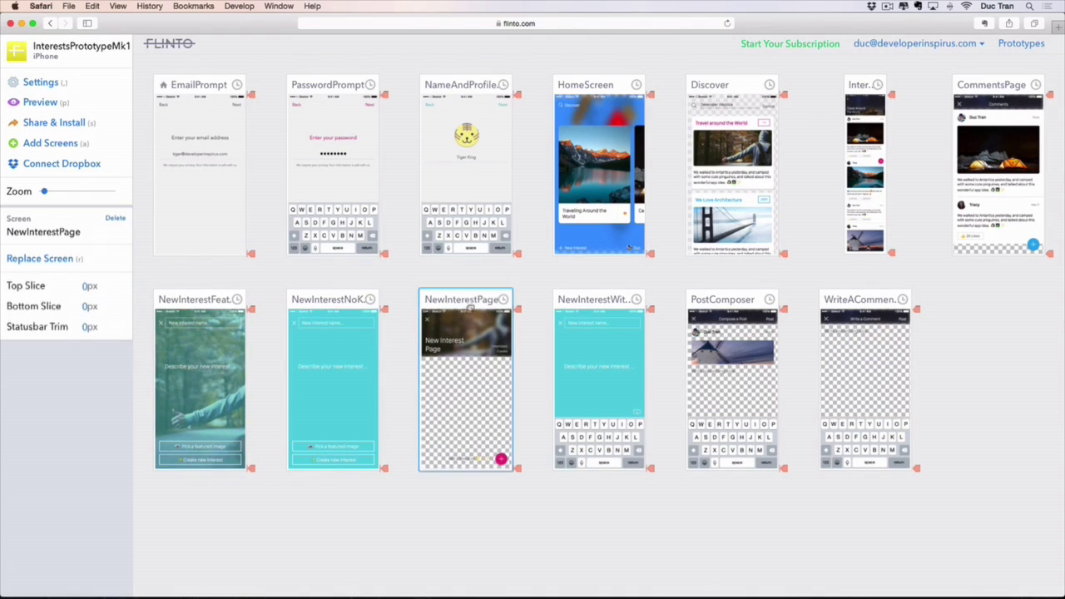
drag(580, 298, 495, 304)
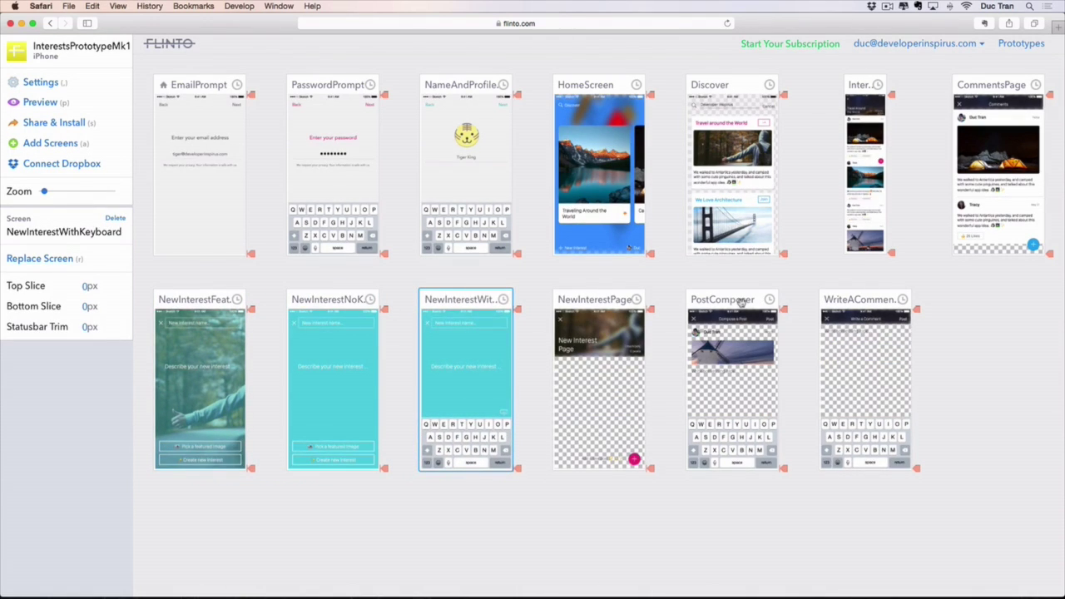
drag(471, 294, 238, 298)
drag(464, 306, 297, 311)
mouse_move(751, 303)
mouse_down()
mouse_move(766, 293)
mouse_move(754, 303)
mouse_up()
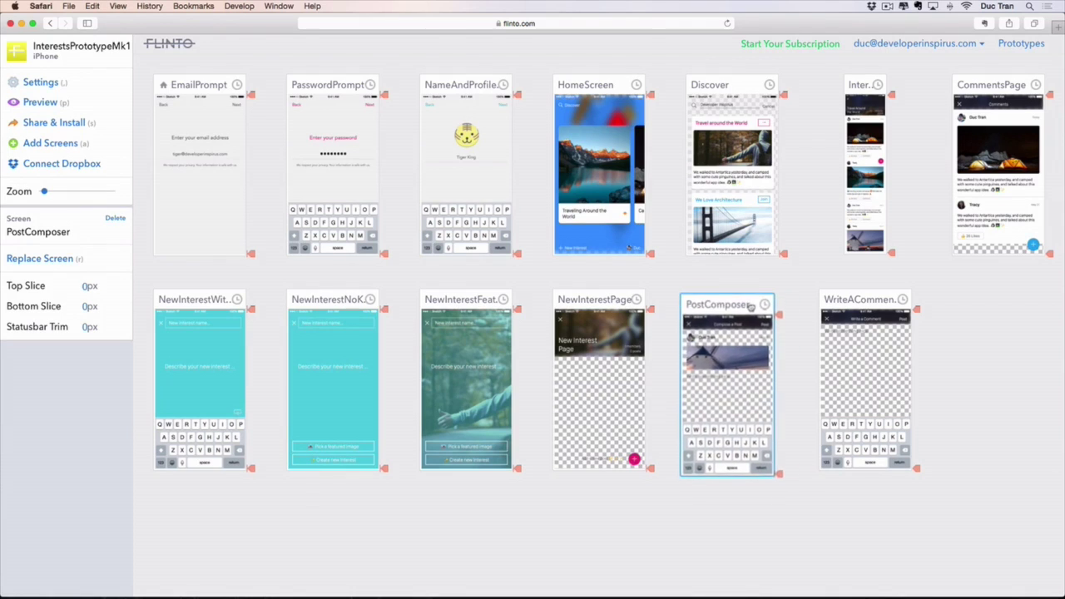
click(888, 296)
drag(887, 297, 866, 293)
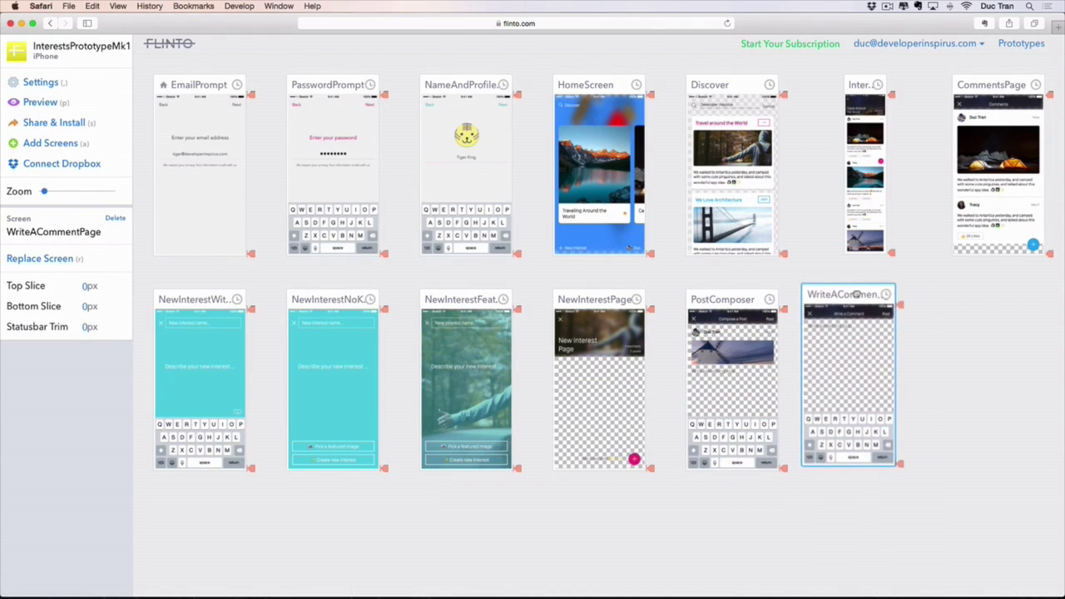
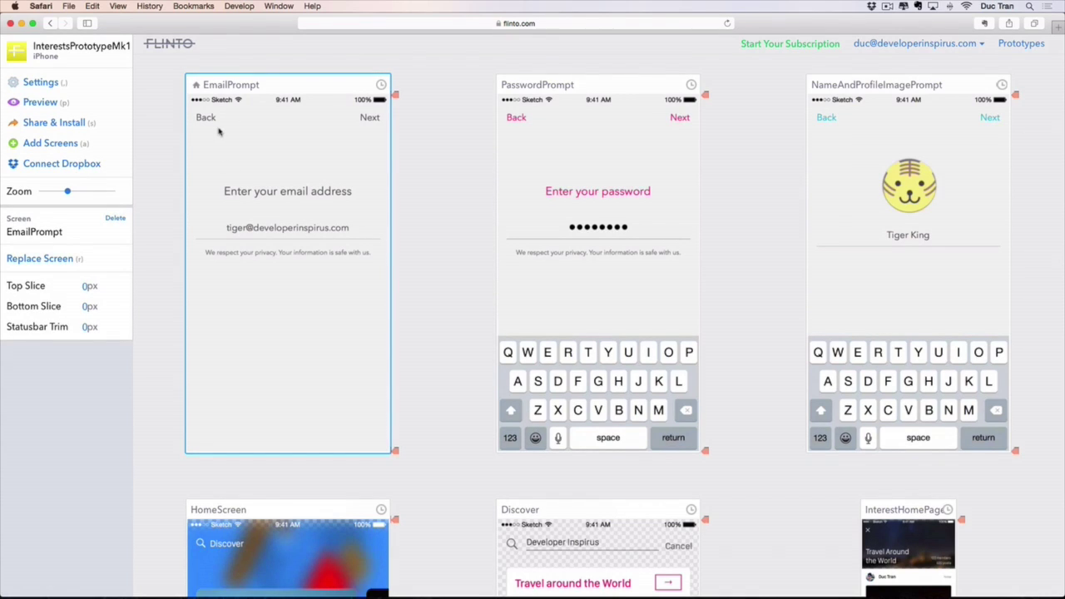
Try linking the Back label on EmailPrompt to the PasswordPrompt screen, and remove that link
drag(223, 135, 178, 106)
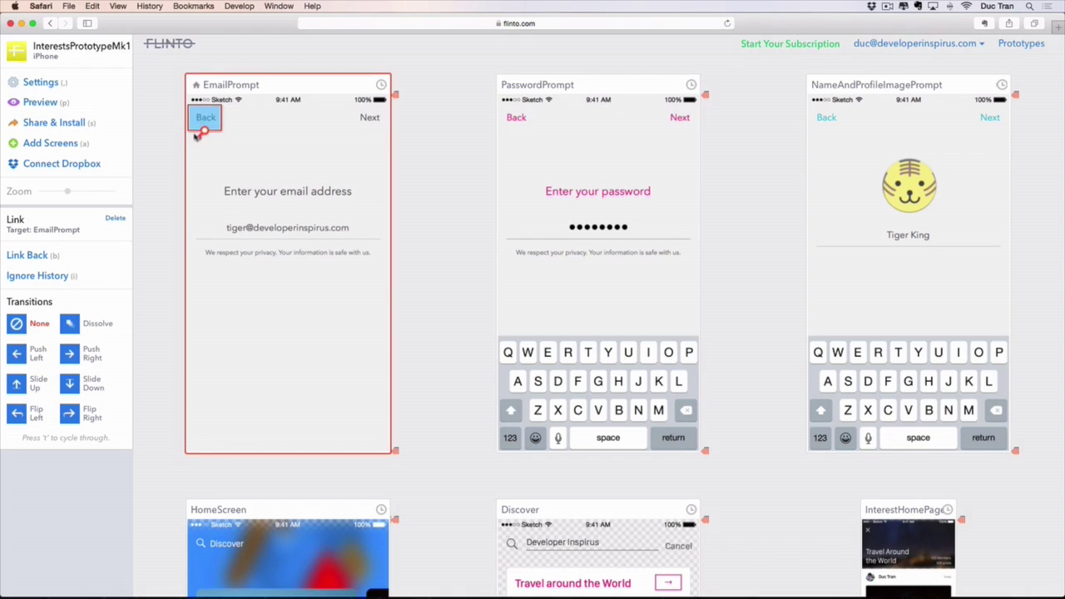
drag(214, 130, 552, 195)
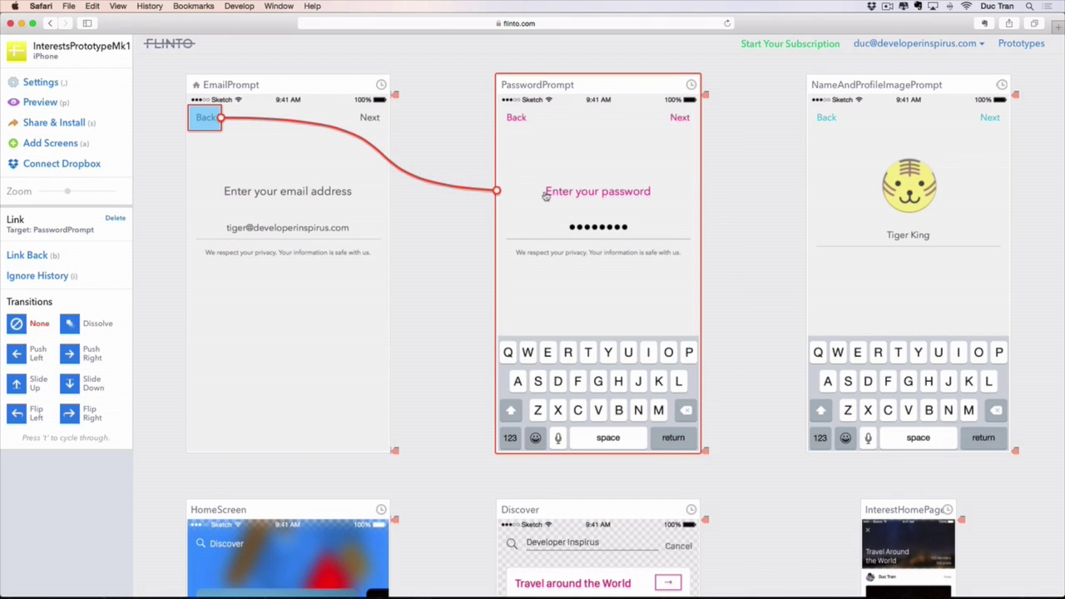
drag(547, 195, 172, 131)
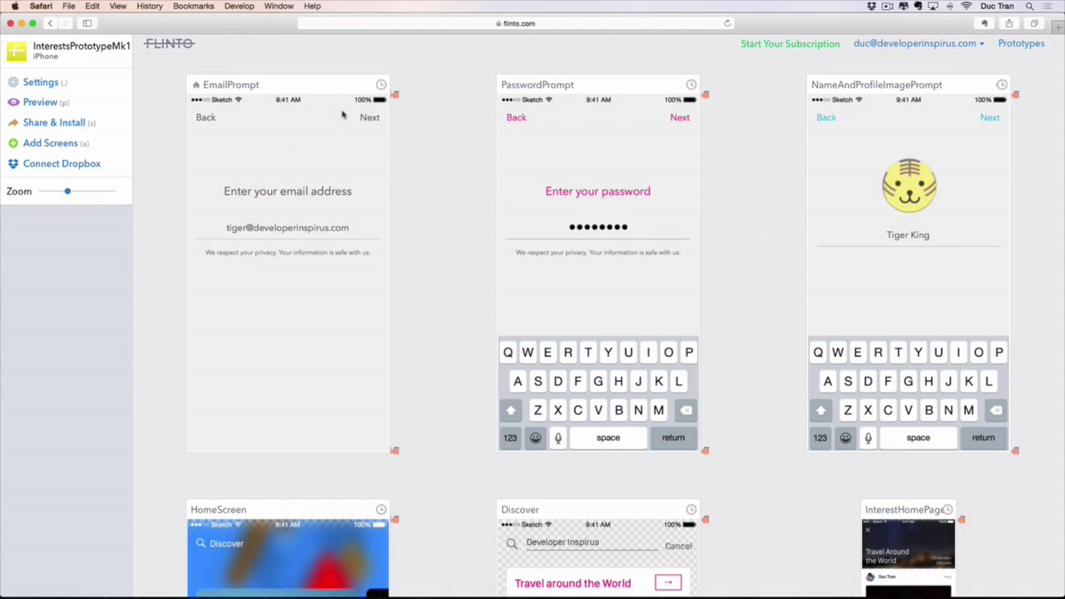
Link the Next label on EmailPrompt to the PasswordPrompt screen with the Push Left transition
drag(340, 106, 545, 238)
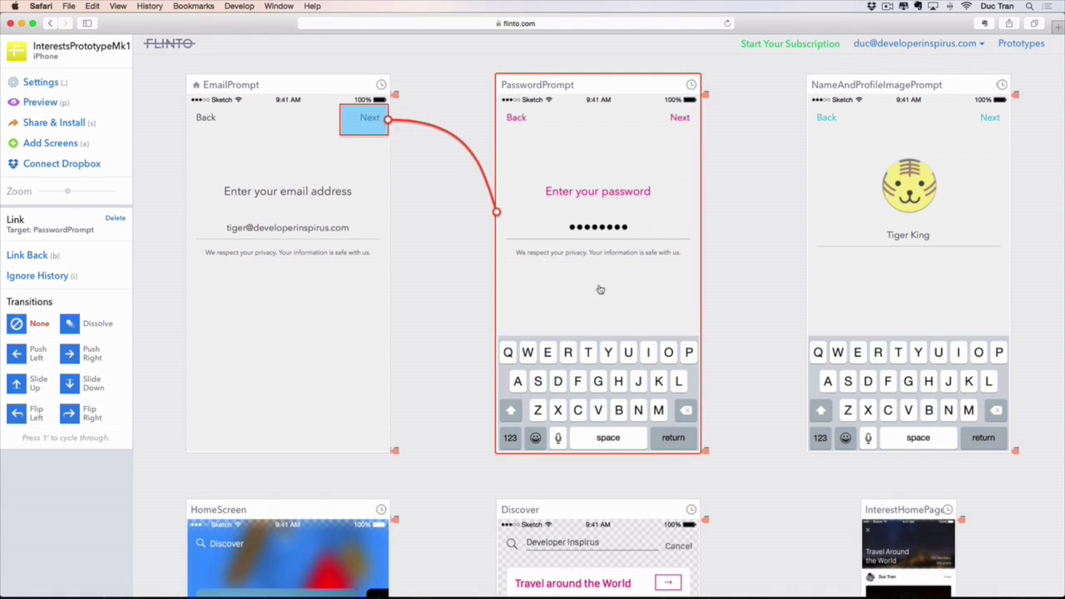
click(441, 146)
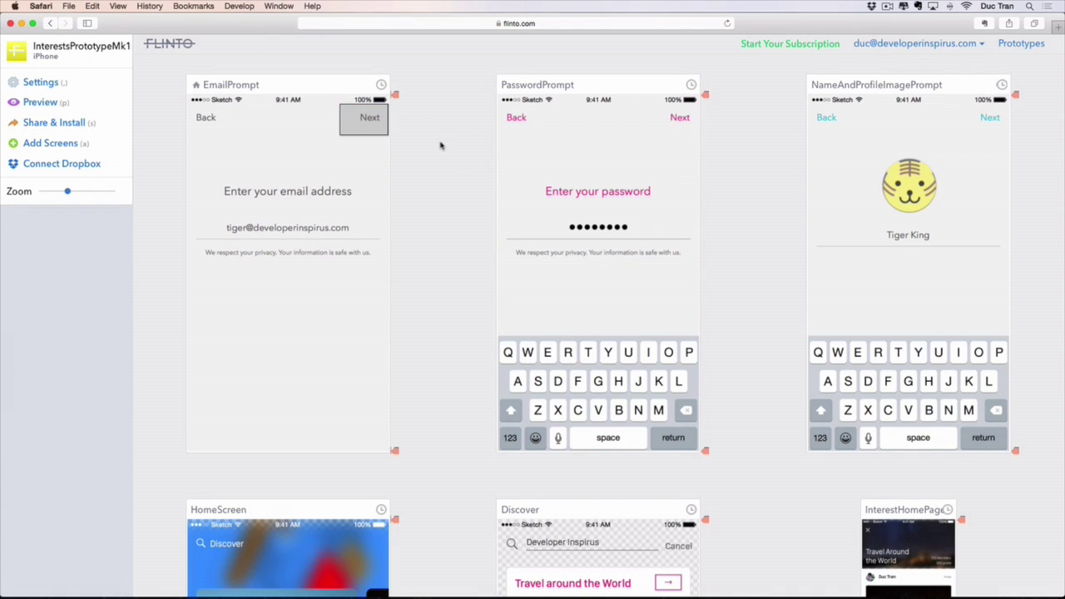
click(373, 125)
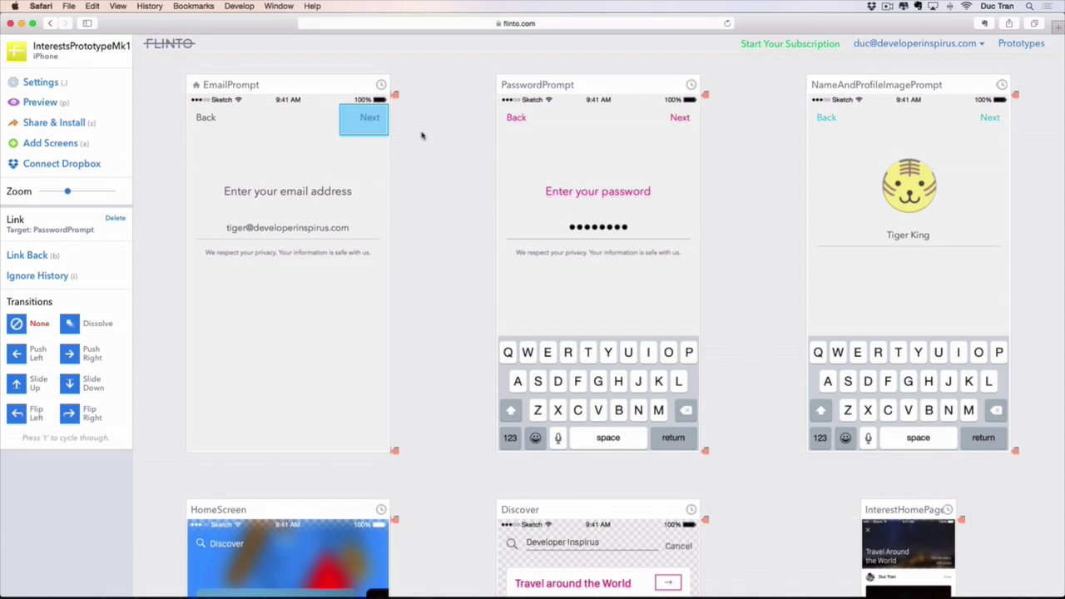
click(428, 121)
click(18, 357)
click(424, 144)
click(366, 121)
click(368, 116)
Link the Back label on PasswordPrompt to the EmailPrompt screen with the Push Right transition
drag(535, 134, 292, 242)
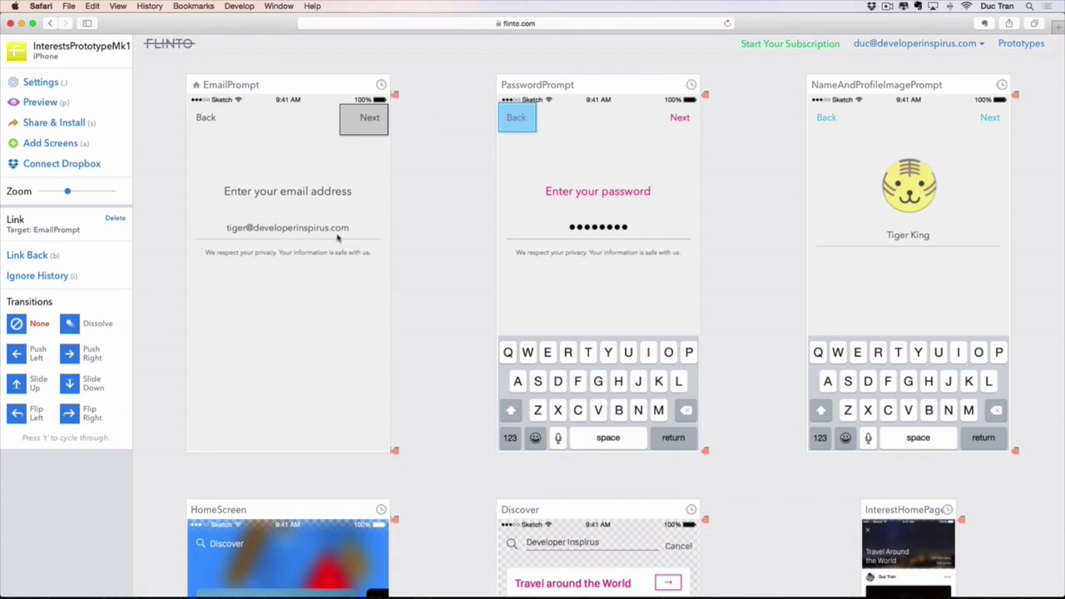
click(468, 142)
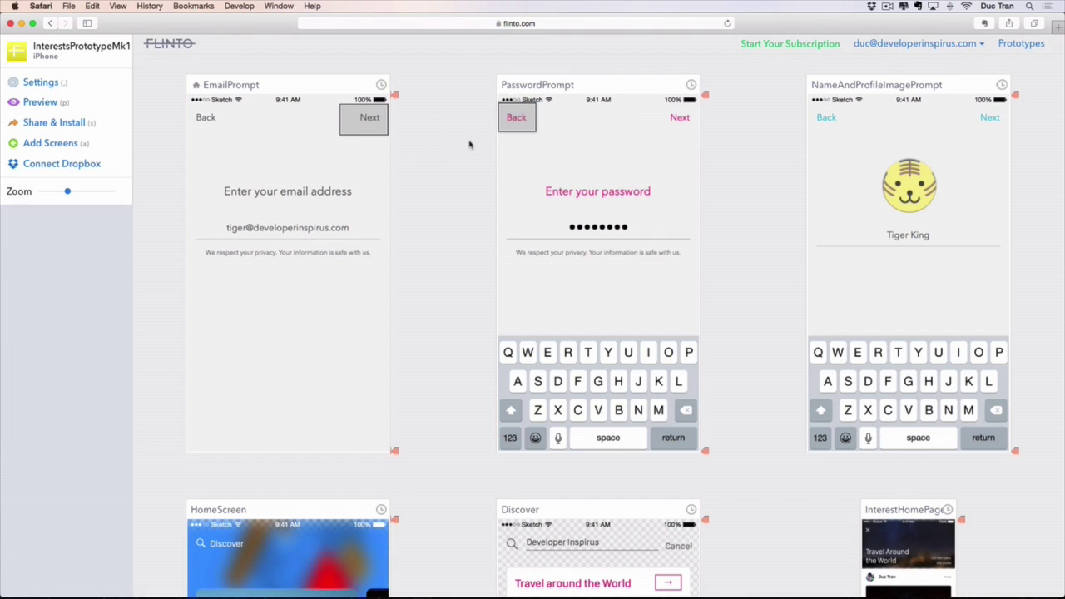
click(516, 125)
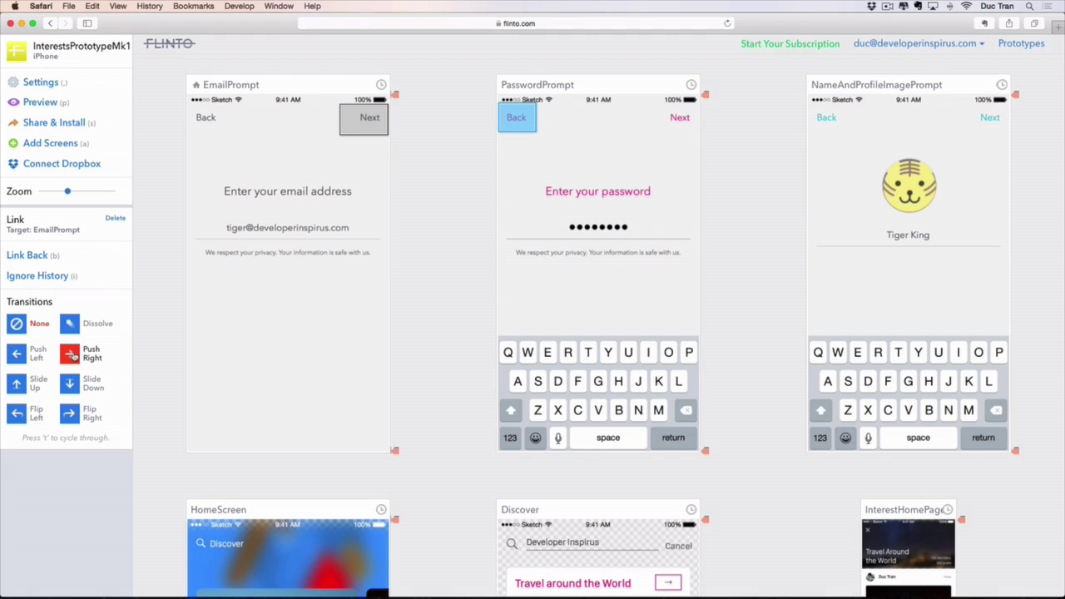
click(438, 267)
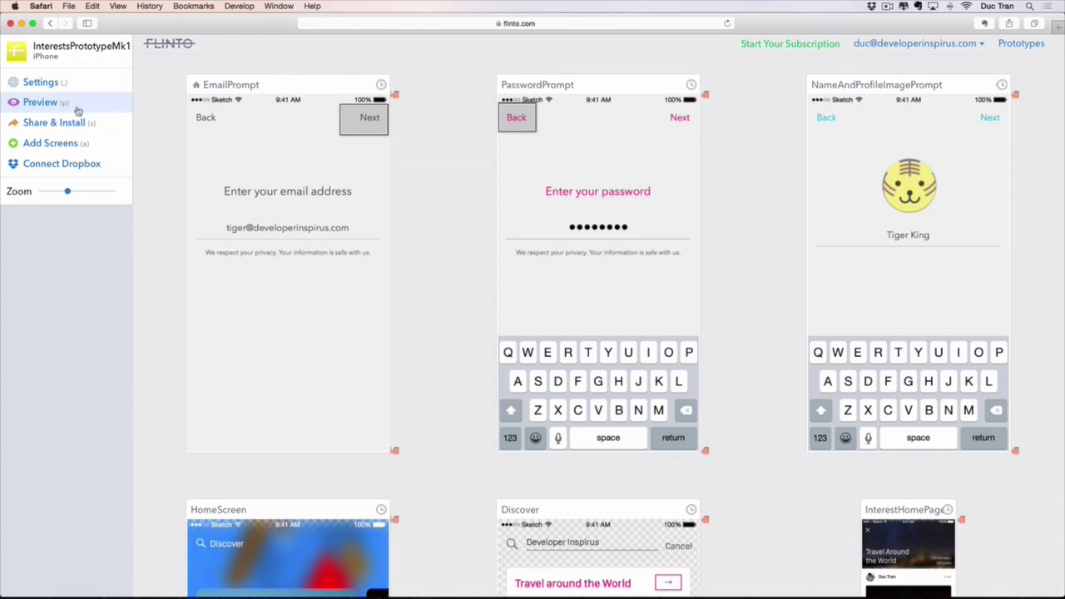
Preview the prototype and test the Next and Back links between EmailPrompt and PasswordPrompt
click(41, 101)
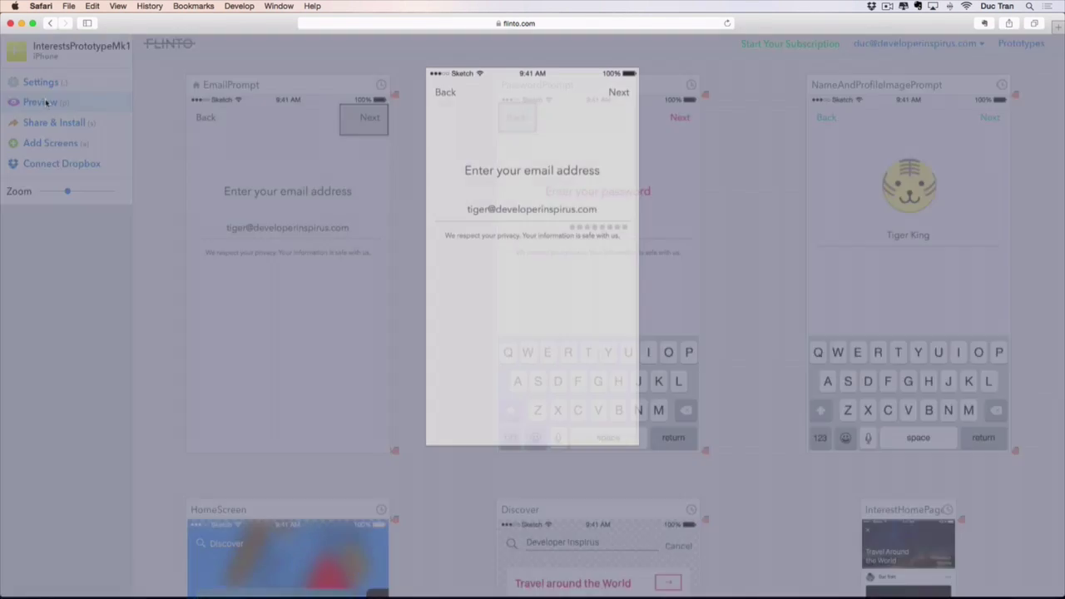
scroll(608, 168, down, 3)
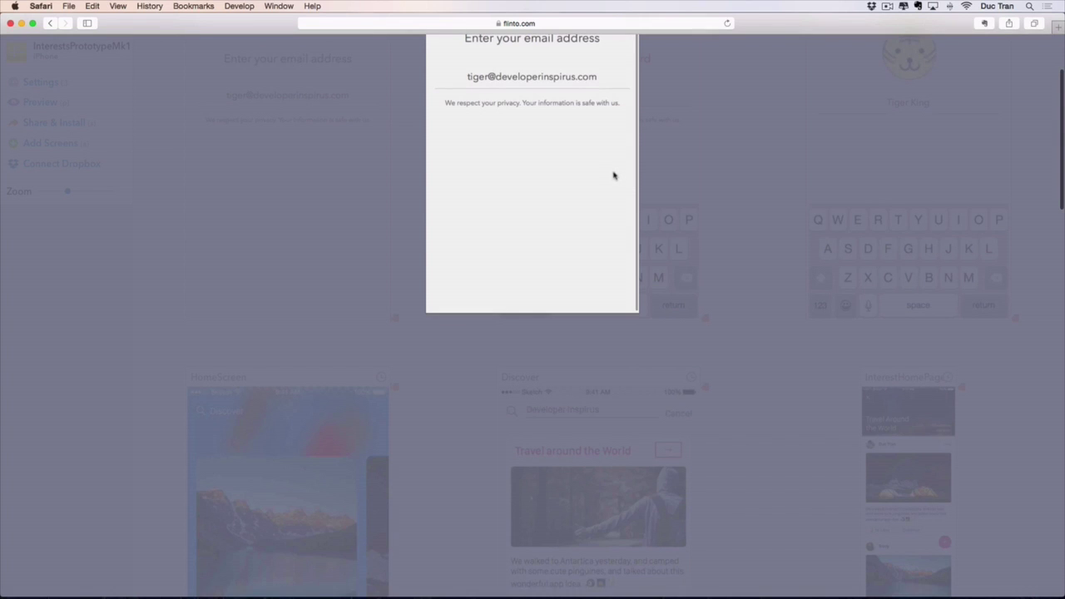
scroll(717, 188, up, 3)
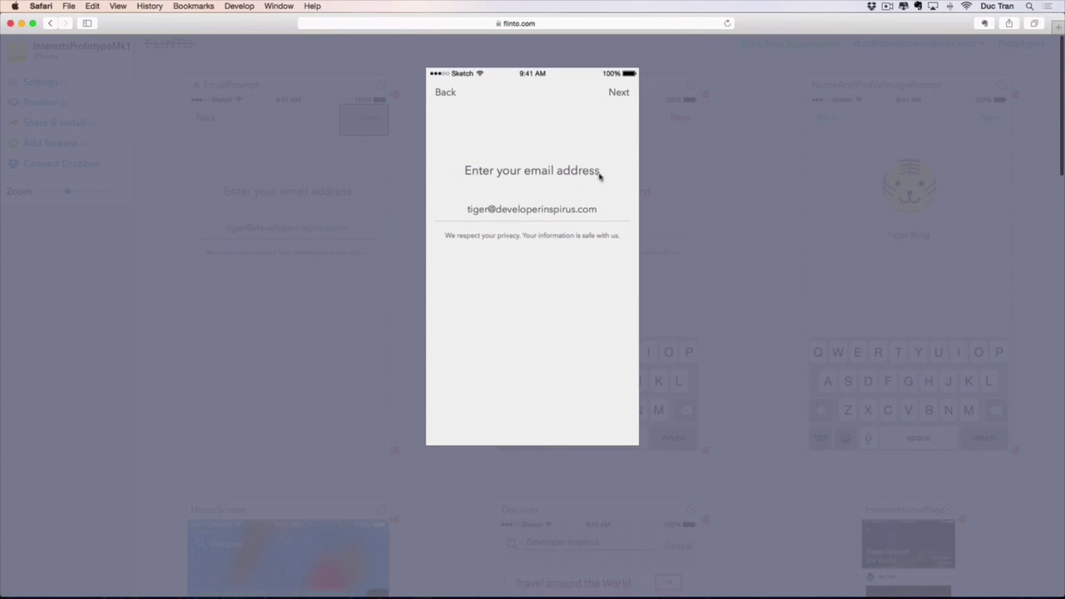
click(616, 93)
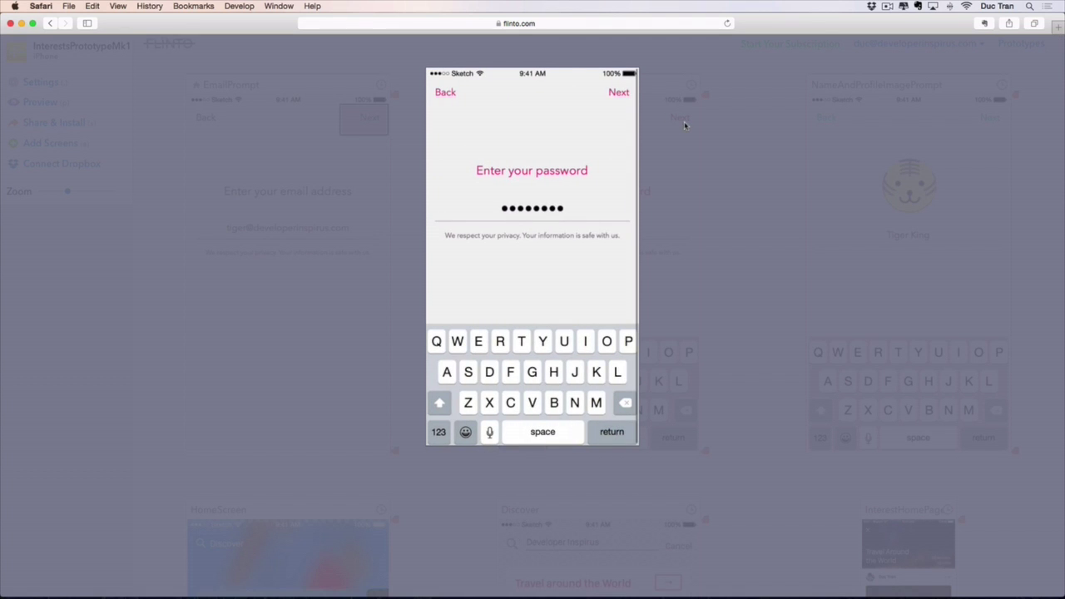
click(448, 95)
click(613, 91)
click(443, 93)
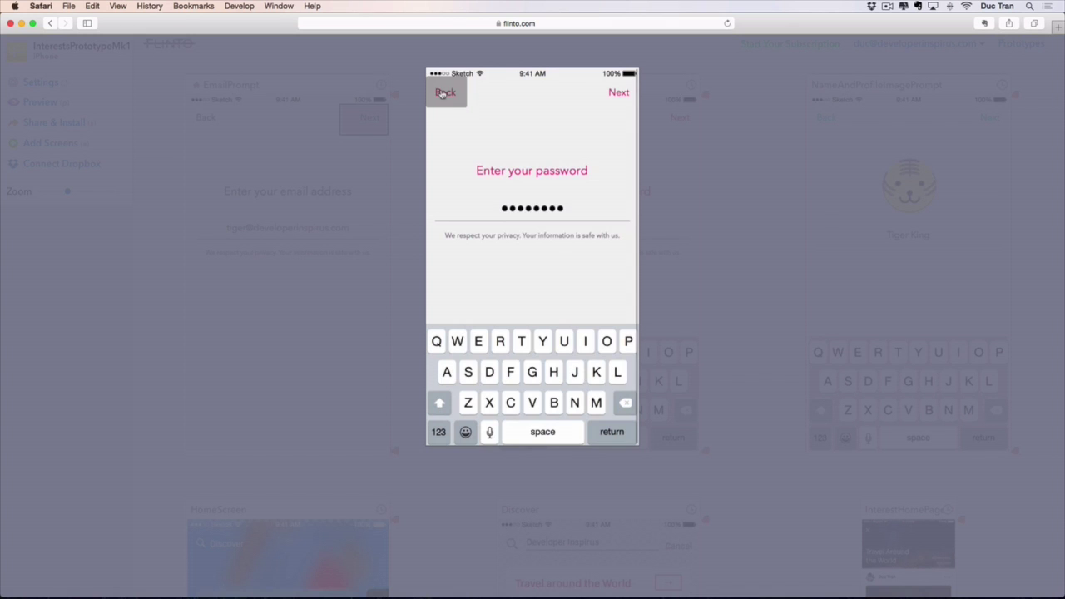
click(617, 96)
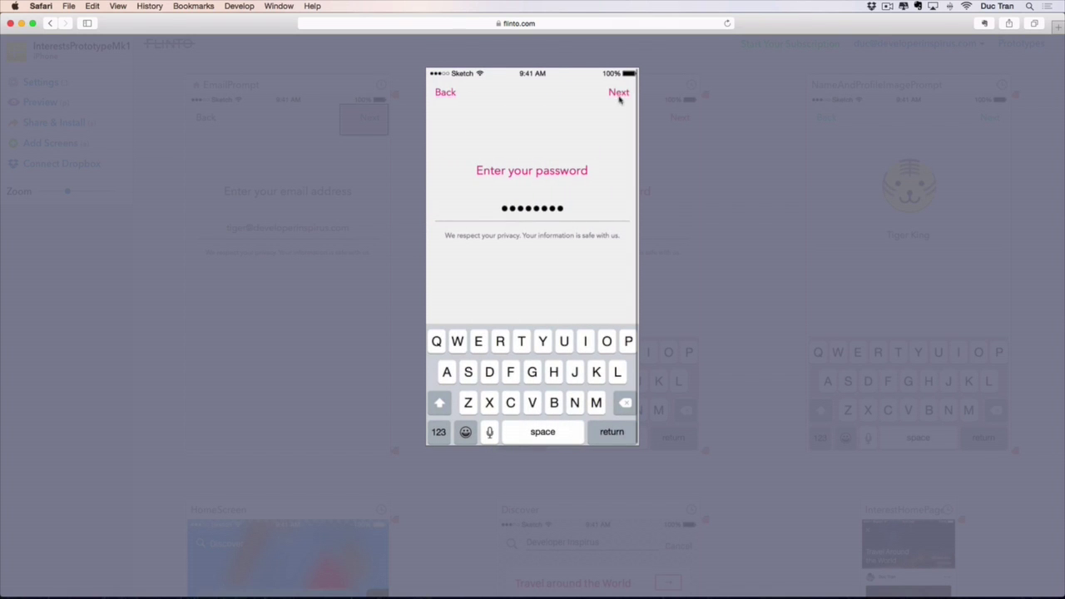
click(728, 140)
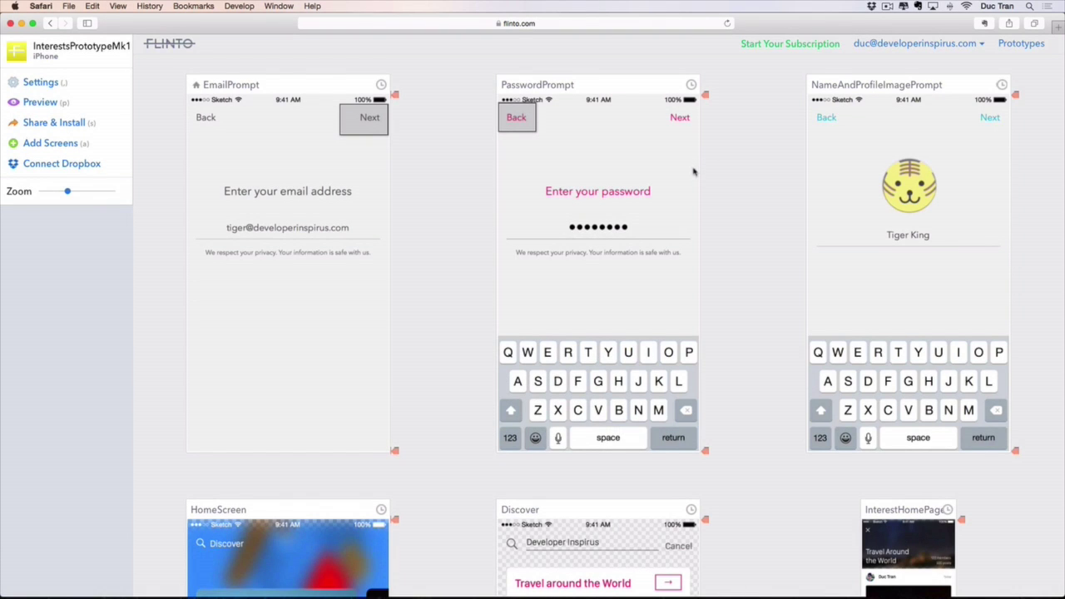
Link the Next label on PasswordPrompt to the NameAndProfileImagePrompt screen with the Push Left transition
drag(649, 104, 882, 213)
click(690, 151)
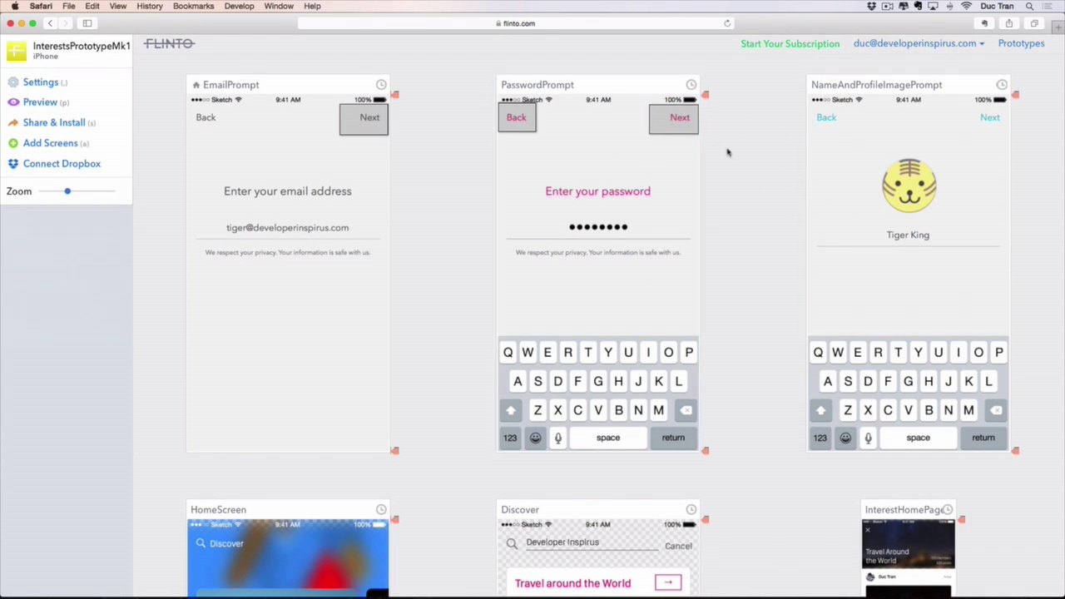
click(675, 118)
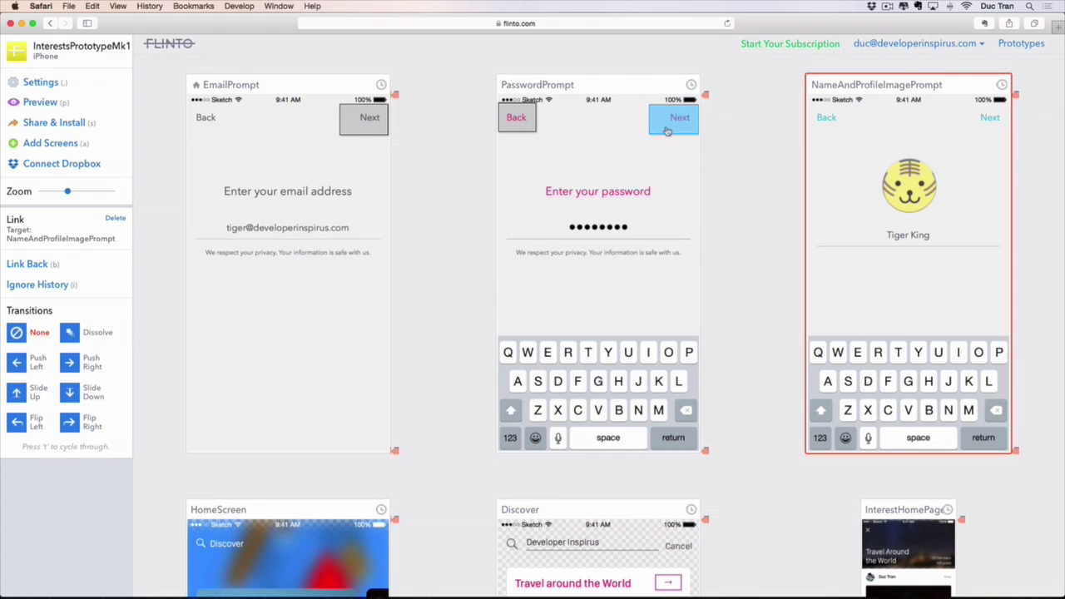
click(17, 364)
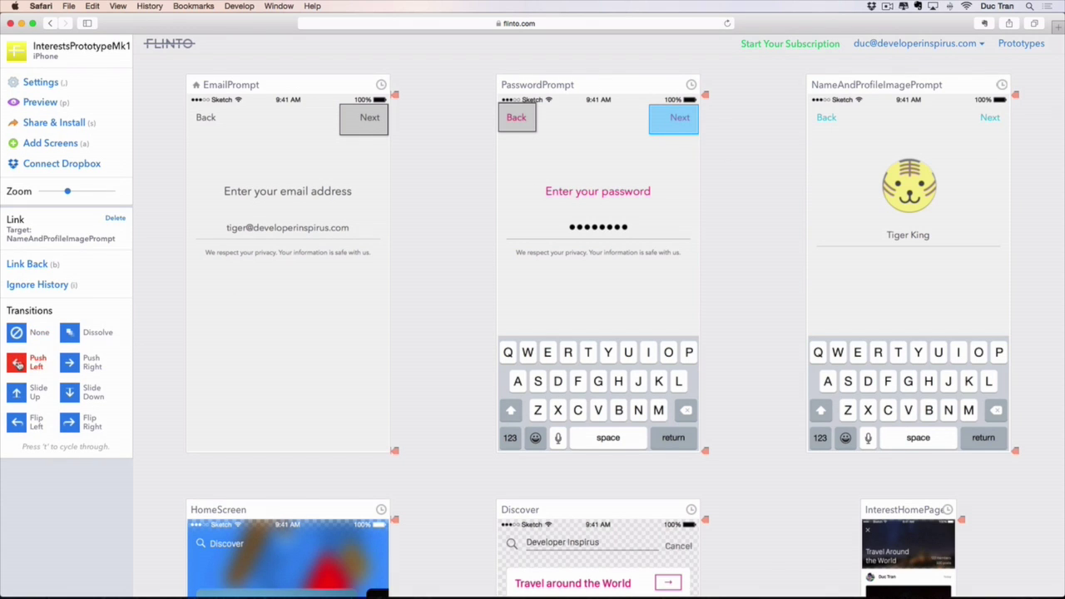
click(732, 170)
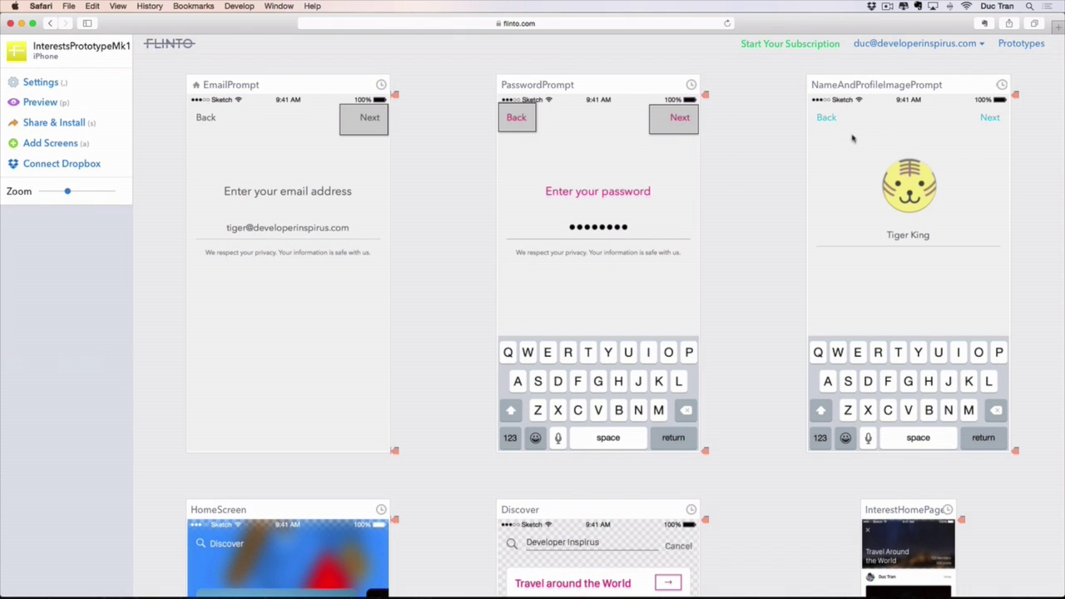
Link the Back label on NameAndProfileImagePrompt to the PasswordPrompt screen with the Push Right transition
mouse_move(852, 137)
mouse_down()
mouse_move(795, 105)
mouse_move(154, 218)
mouse_up()
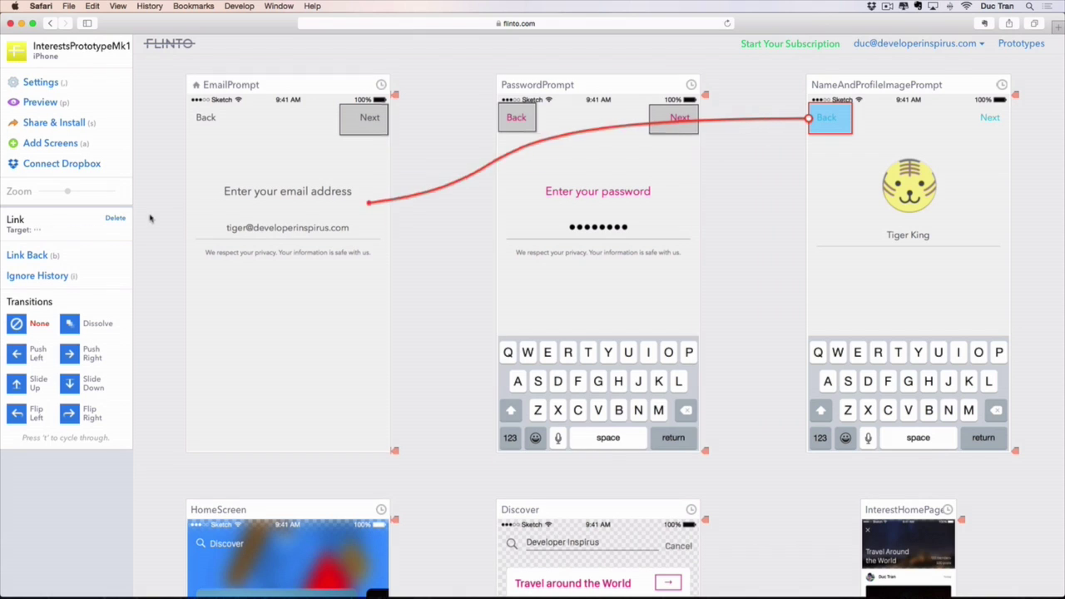
click(602, 291)
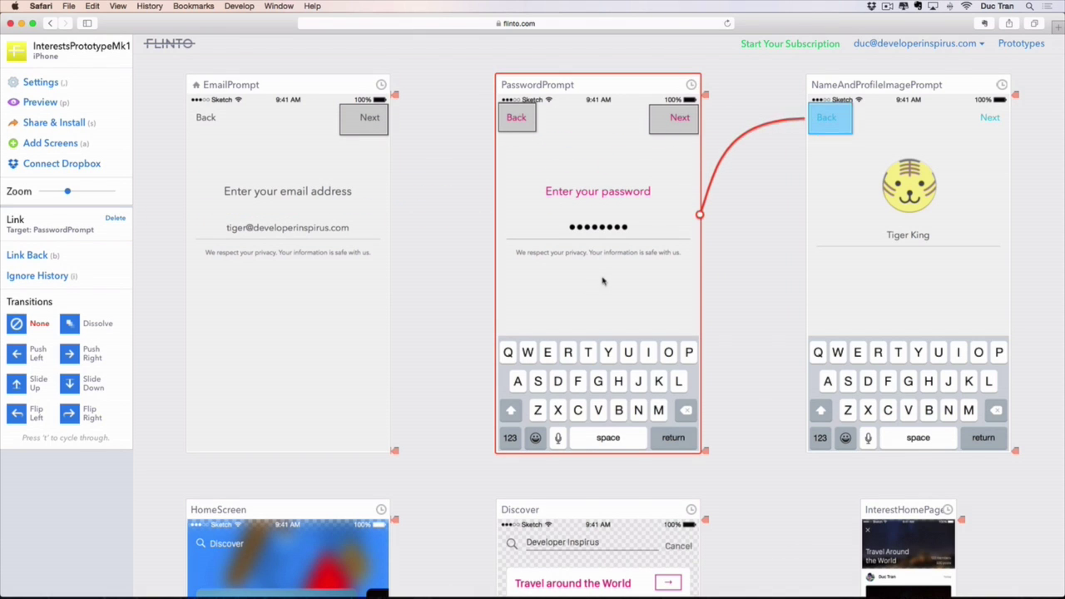
click(778, 171)
click(825, 125)
click(71, 328)
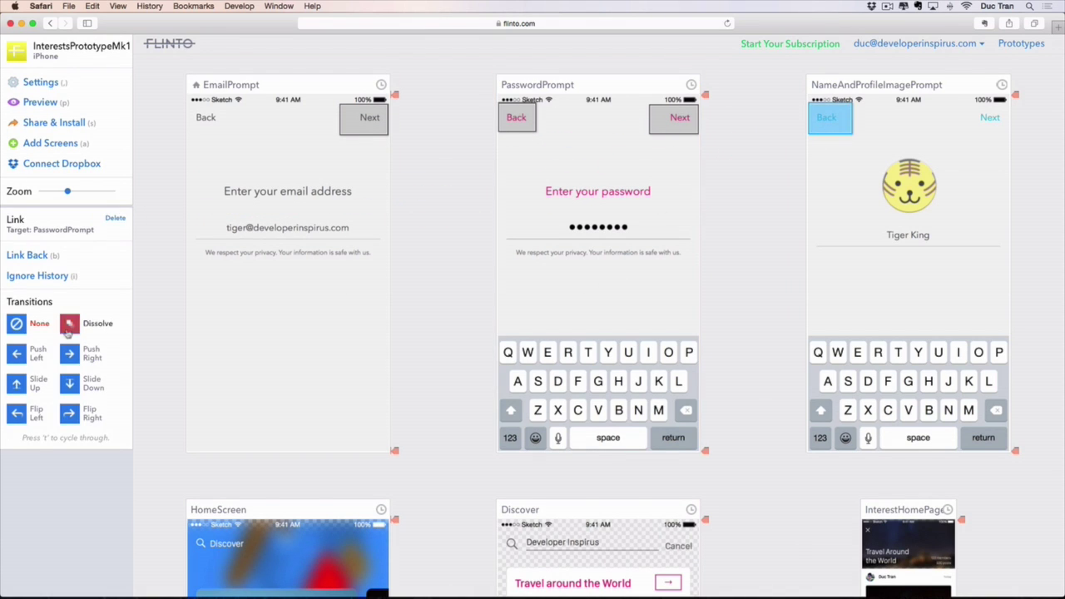
click(69, 356)
click(761, 211)
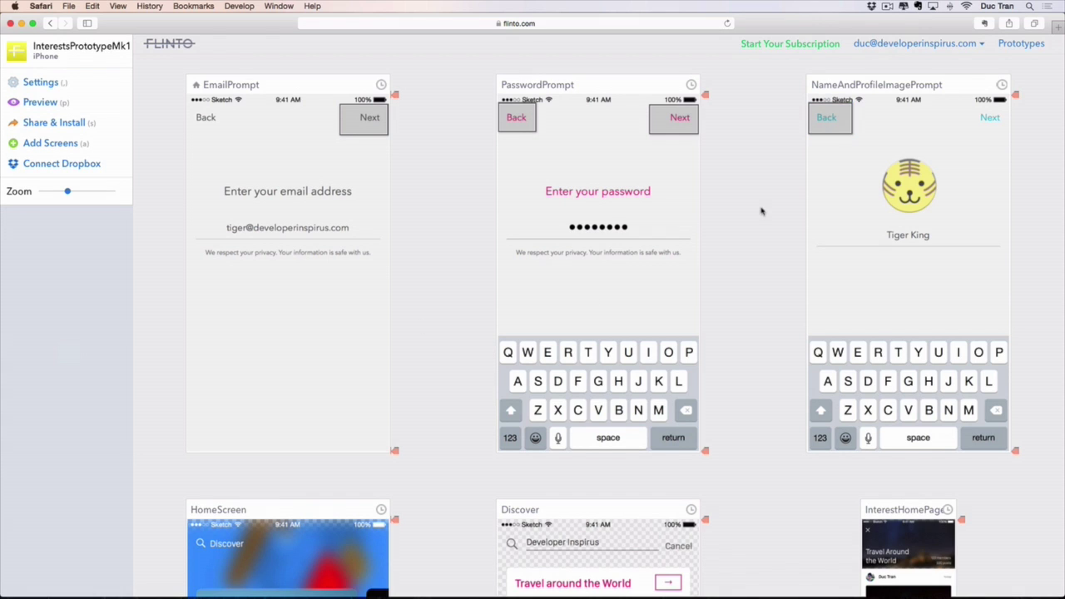
Link the Next label on NameAndProfileImagePrompt to the HomeScreen screen
drag(963, 136, 1009, 104)
drag(845, 118, 342, 215)
scroll(613, 102, down, 10)
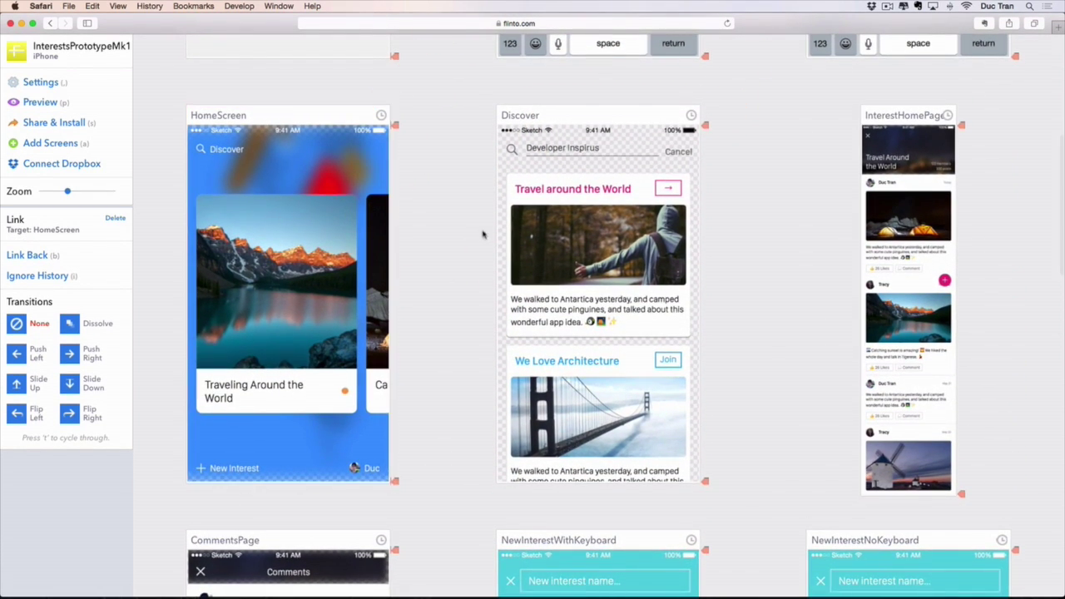
scroll(492, 233, up, 10)
scroll(891, 178, down, 2)
scroll(891, 187, up, 2)
scroll(892, 188, down, 1)
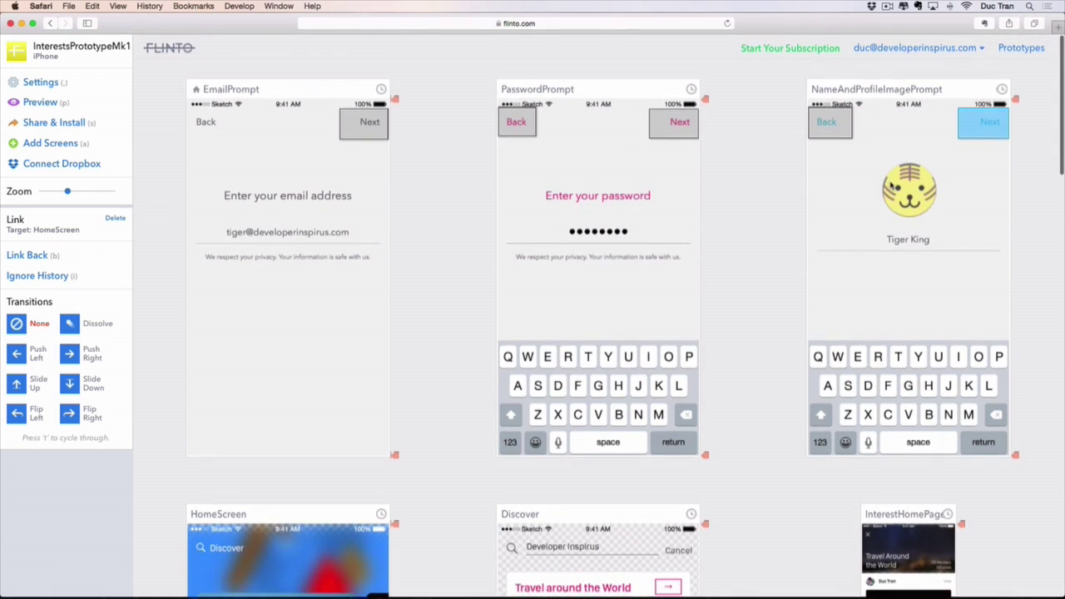
click(853, 173)
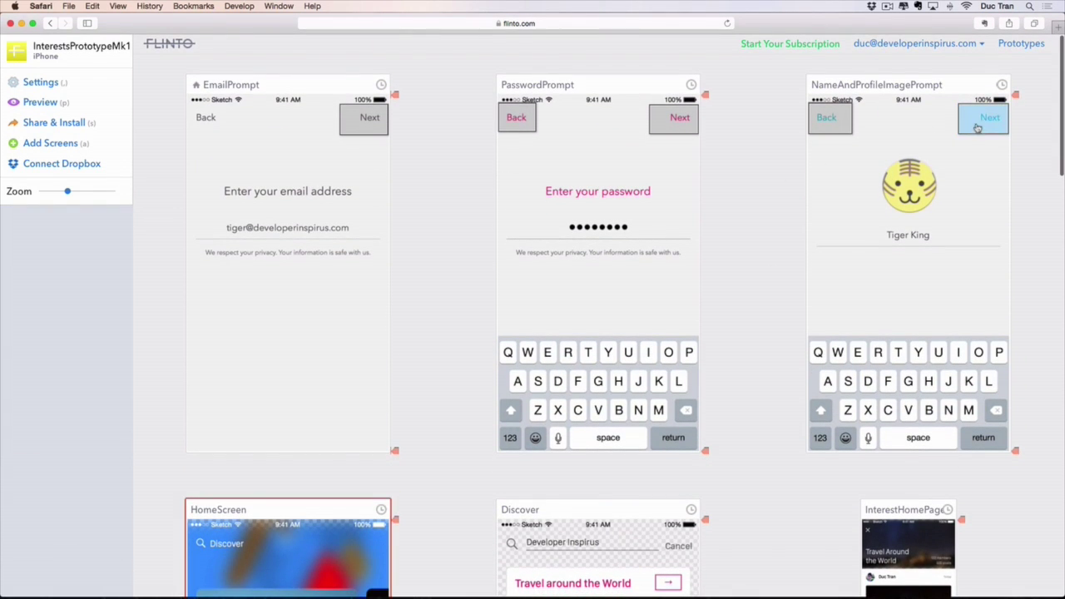
Set the transition of the Next link on NameAndProfileImagePrompt to Dissolve
click(983, 121)
click(70, 324)
scroll(208, 340, down, 6)
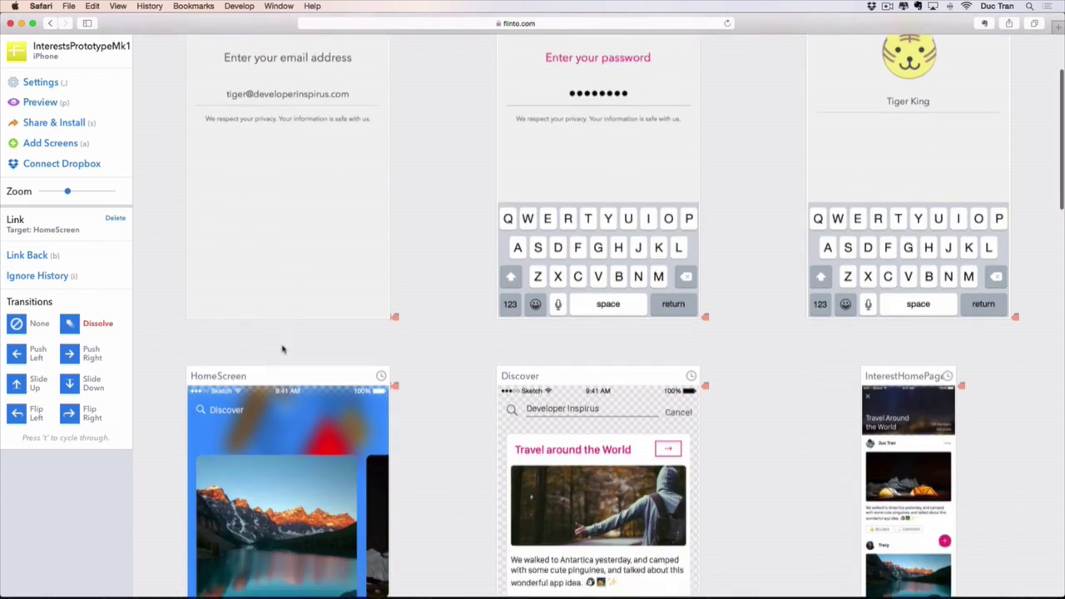
click(442, 327)
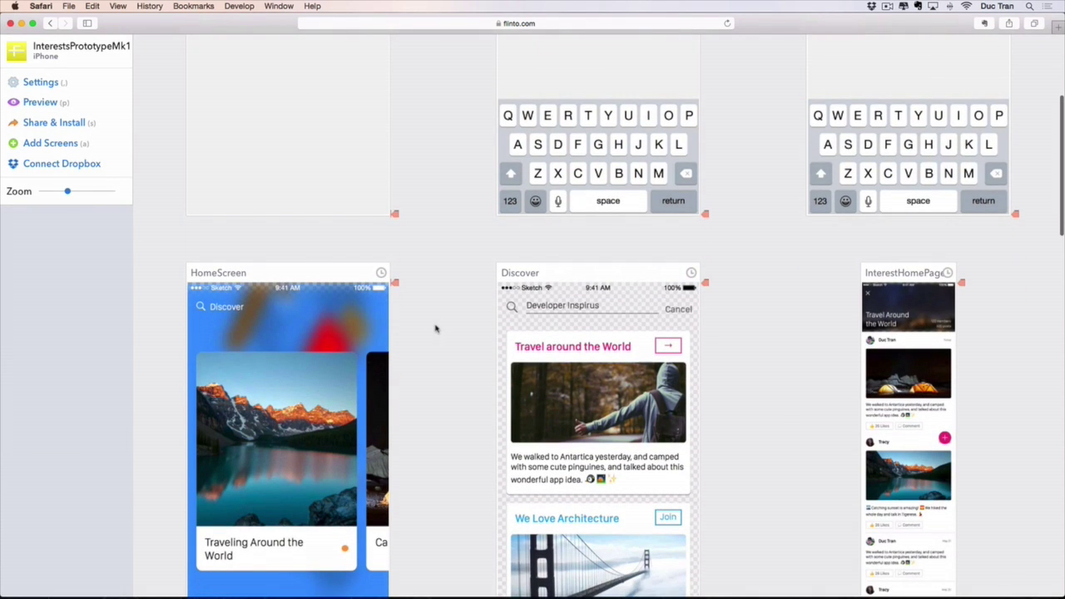
Link the Discover search label at the top of HomeScreen to the Discover screen
scroll(434, 329, down, 6)
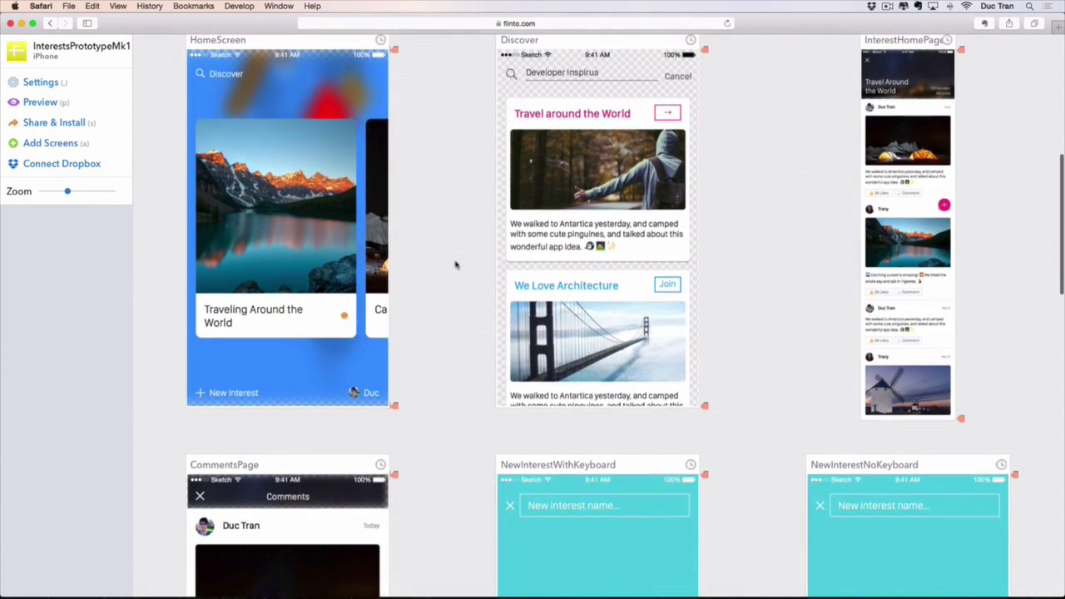
scroll(456, 265, up, 1)
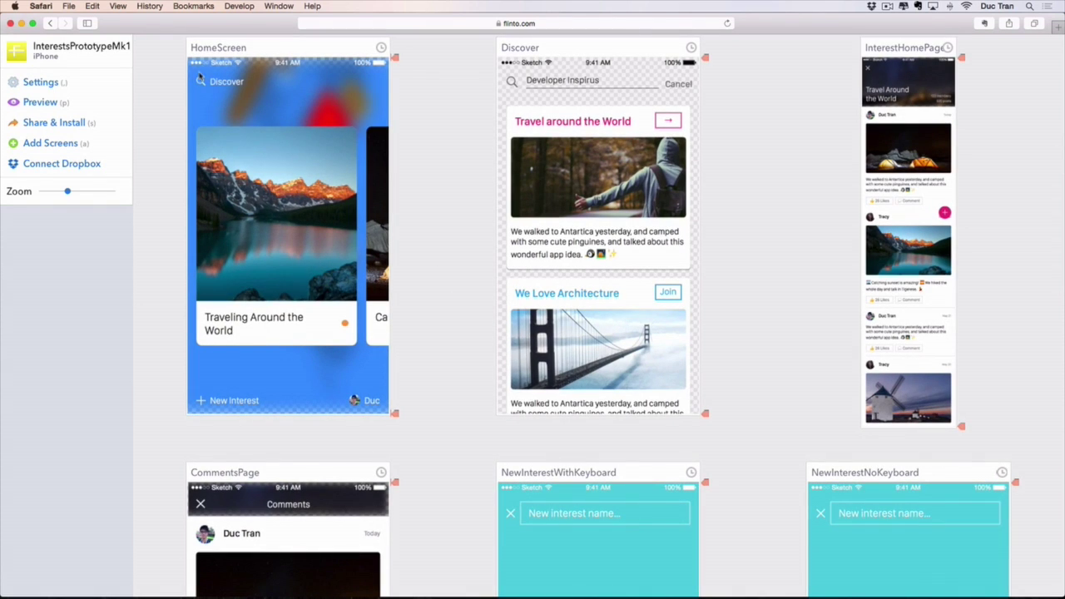
drag(254, 92, 440, 98)
drag(245, 97, 596, 170)
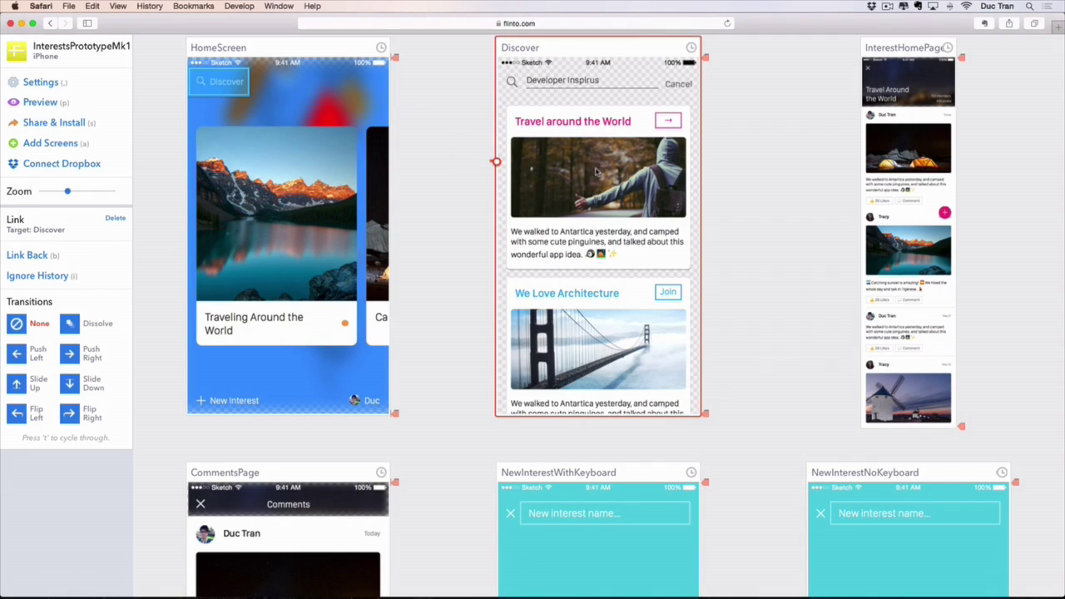
click(418, 123)
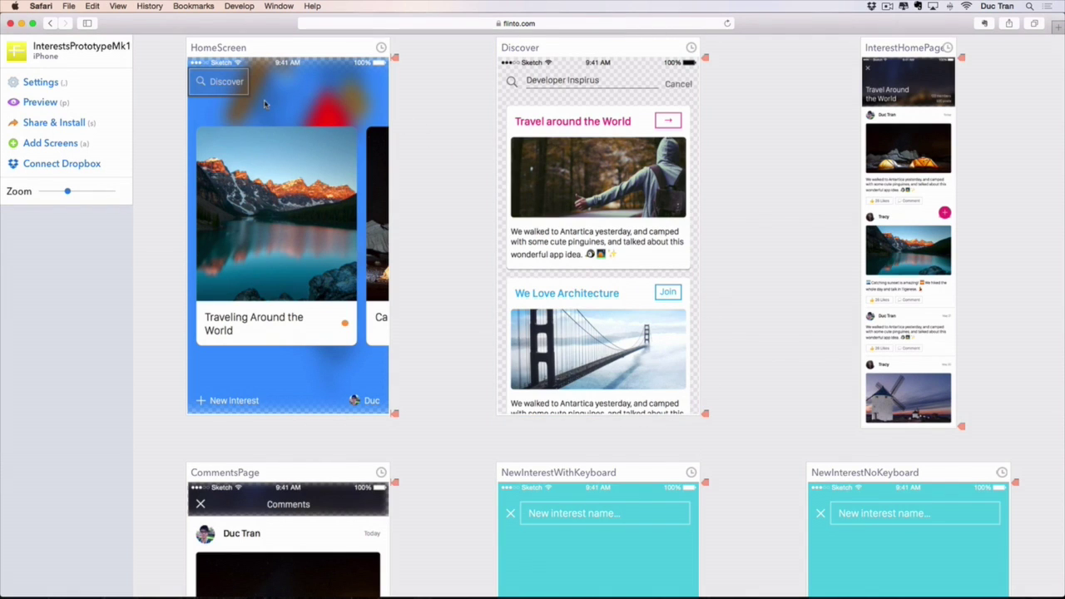
Move HomeScreen directly after the Discover screen and set its Discover link's transition to Push Right
drag(264, 103, 574, 135)
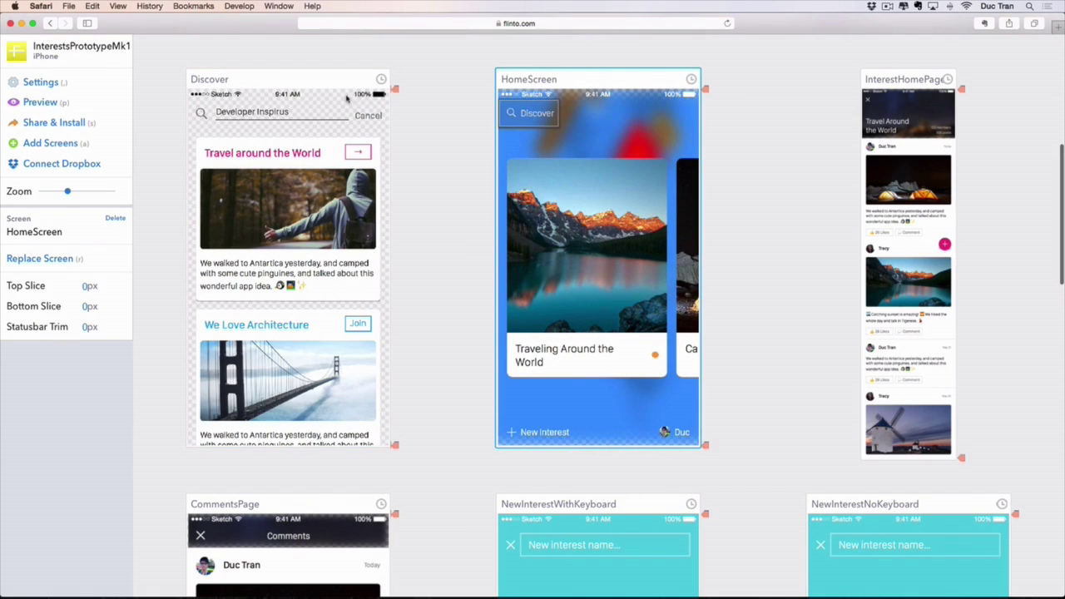
click(429, 120)
click(514, 116)
click(70, 355)
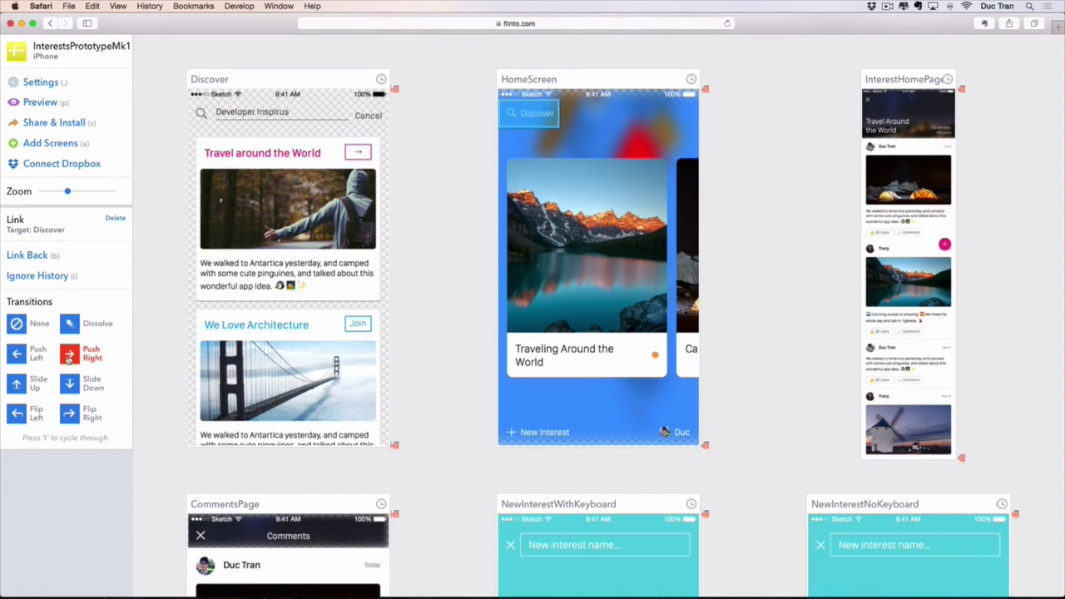
click(454, 174)
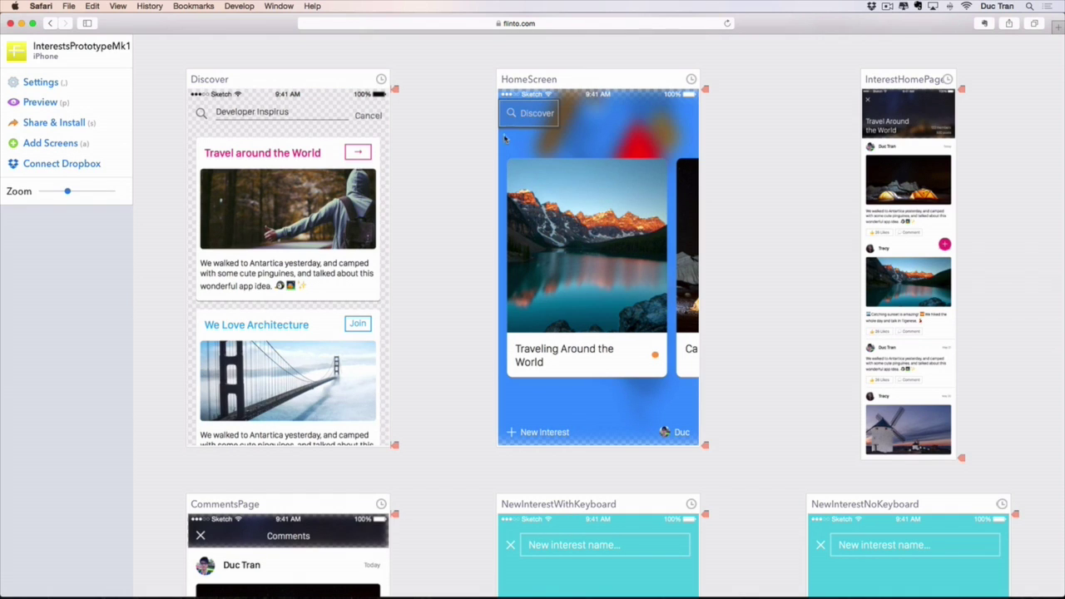
Check the target and transition of the Discover link on HomeScreen
click(552, 77)
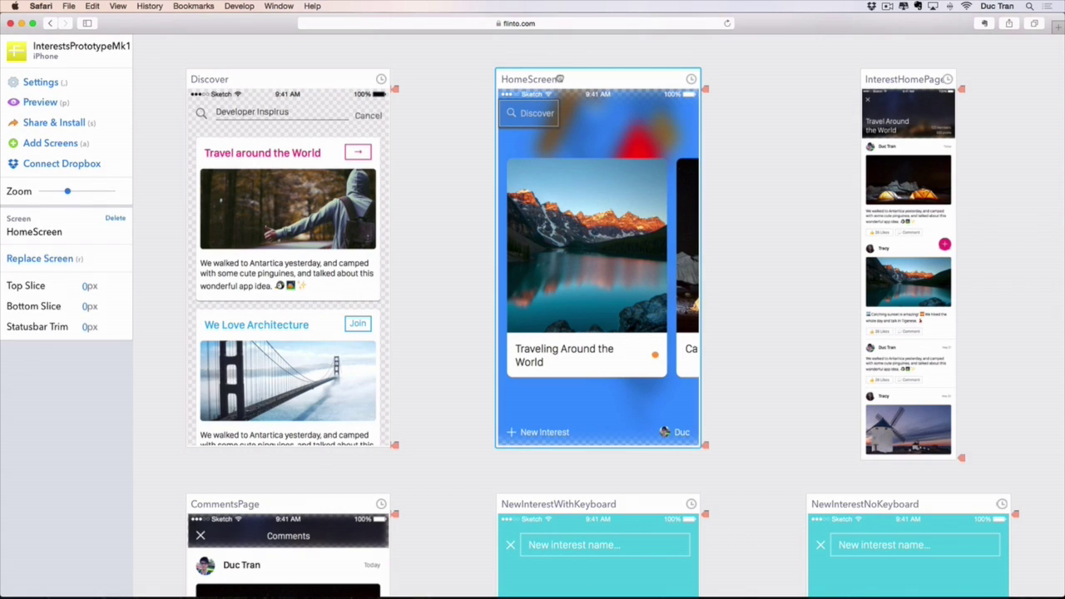
click(465, 91)
click(568, 81)
click(493, 95)
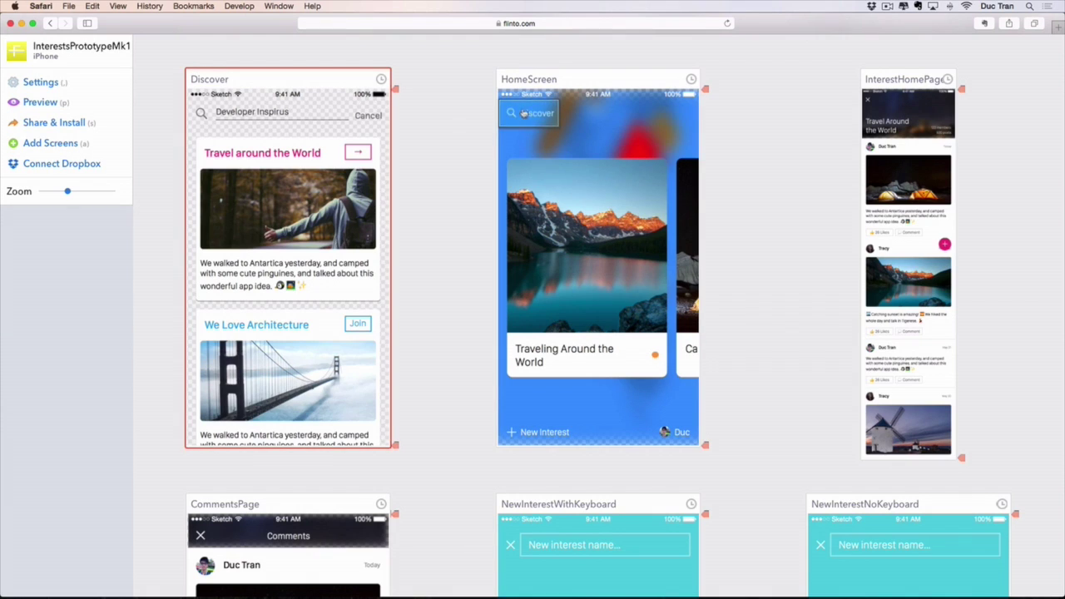
click(525, 118)
click(460, 112)
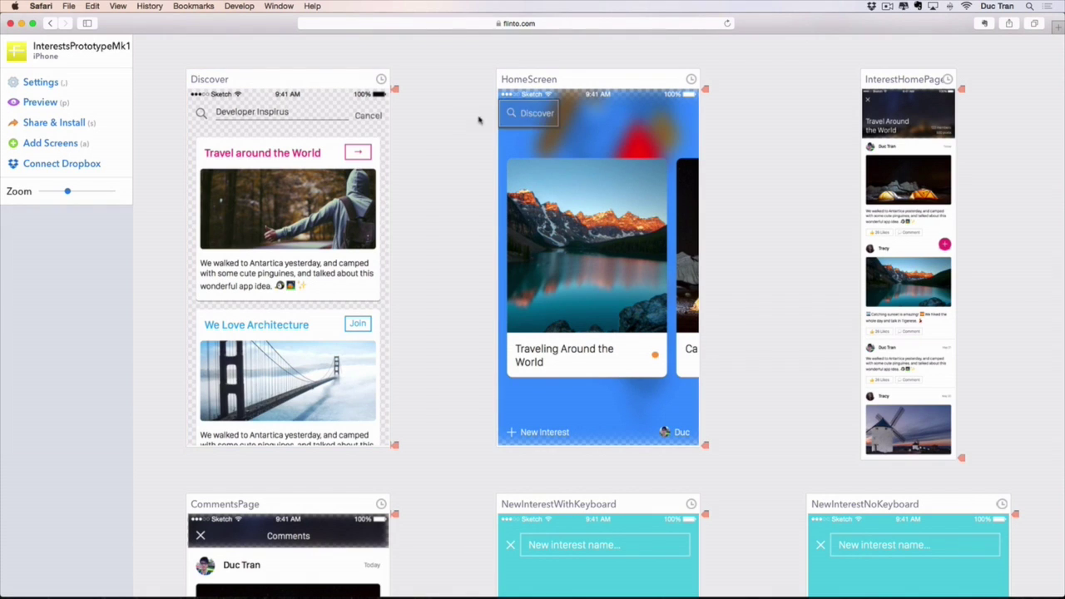
click(539, 117)
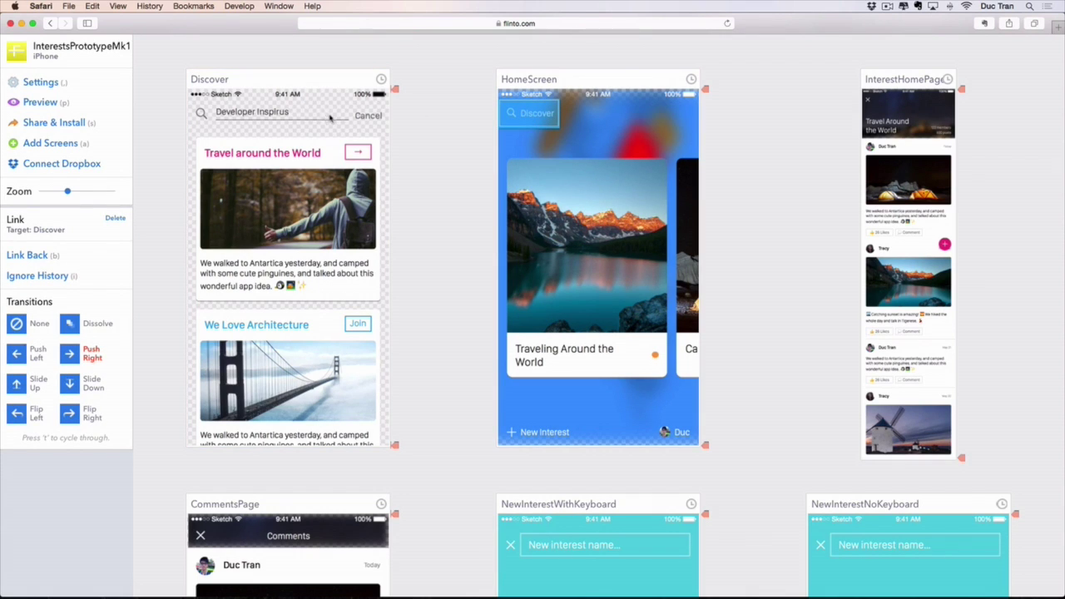
On Discover, link the Cancel label to HomeScreen and the Travel around the World card to InterestHomePage, and cycle the card link's transition
drag(341, 96, 399, 140)
click(583, 198)
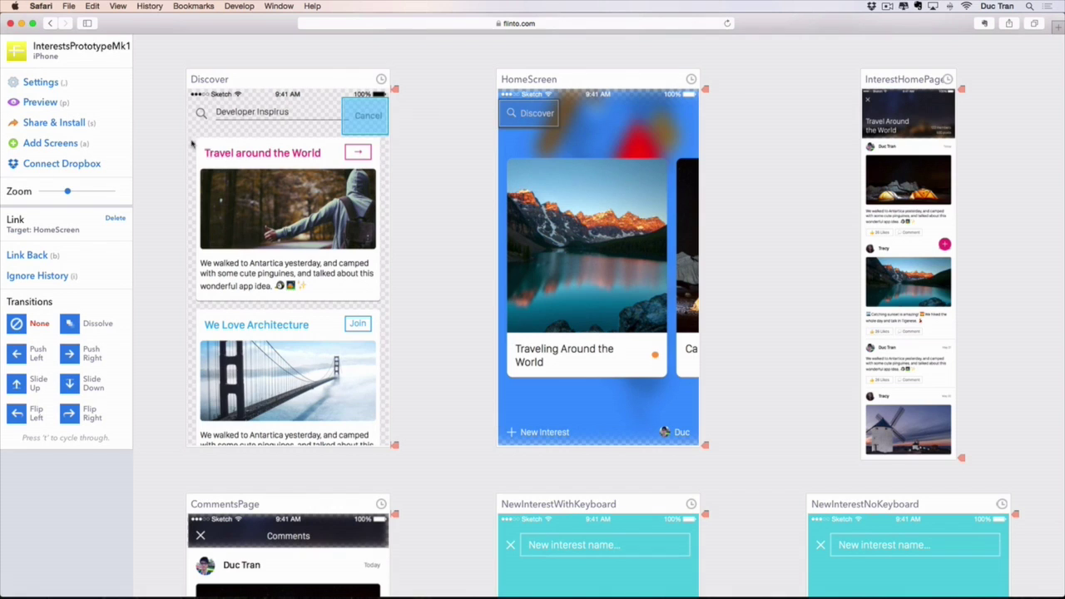
drag(199, 143, 894, 258)
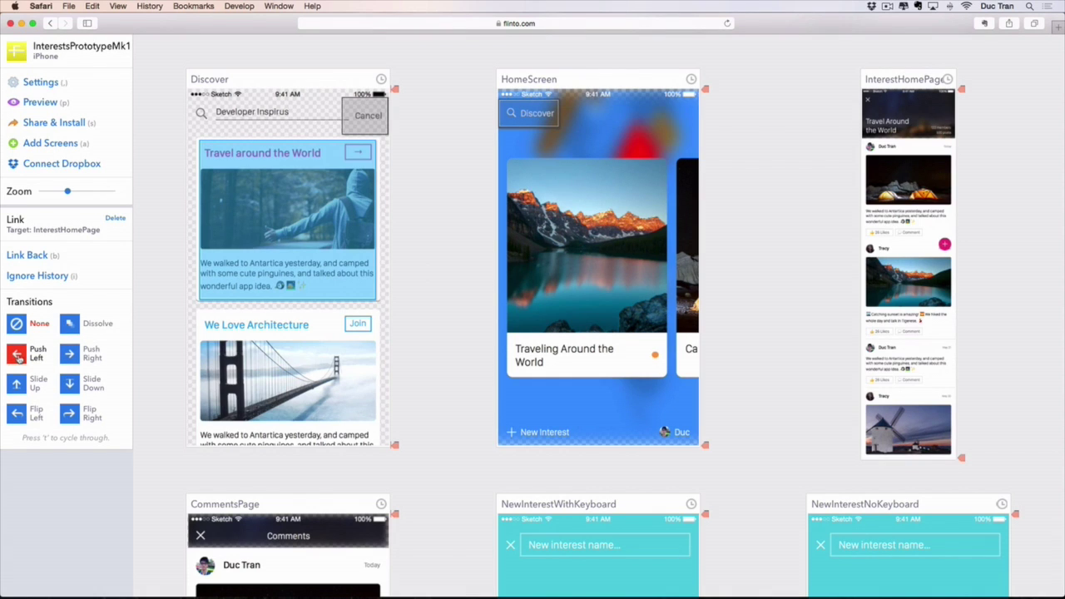
key(t)
click(431, 312)
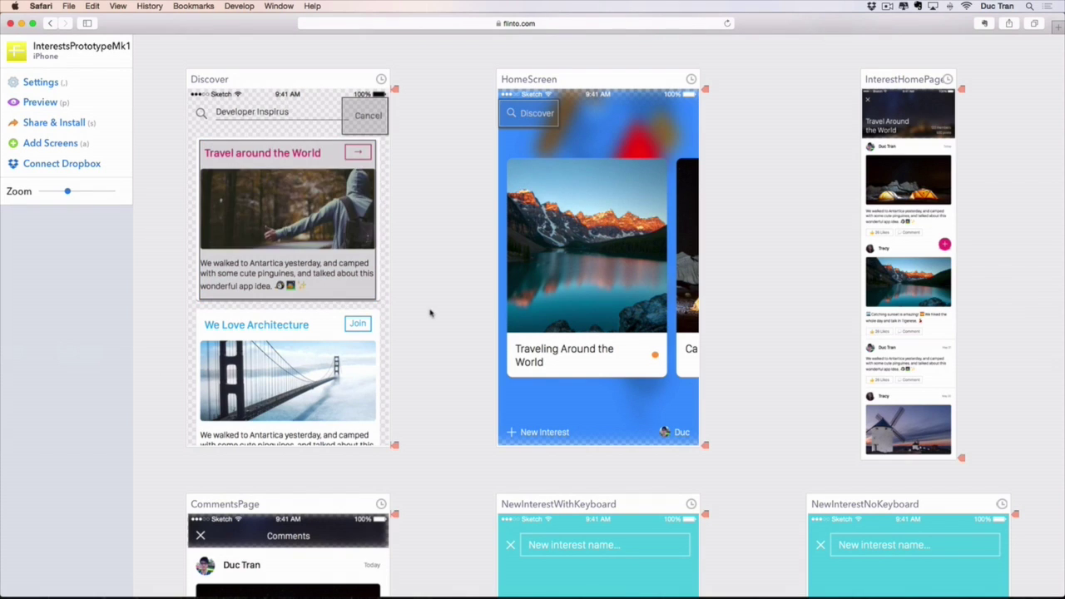
Preview the prototype from the email prompt through HomeScreen and Discover to the Travel Around the World page, and close the preview
click(48, 103)
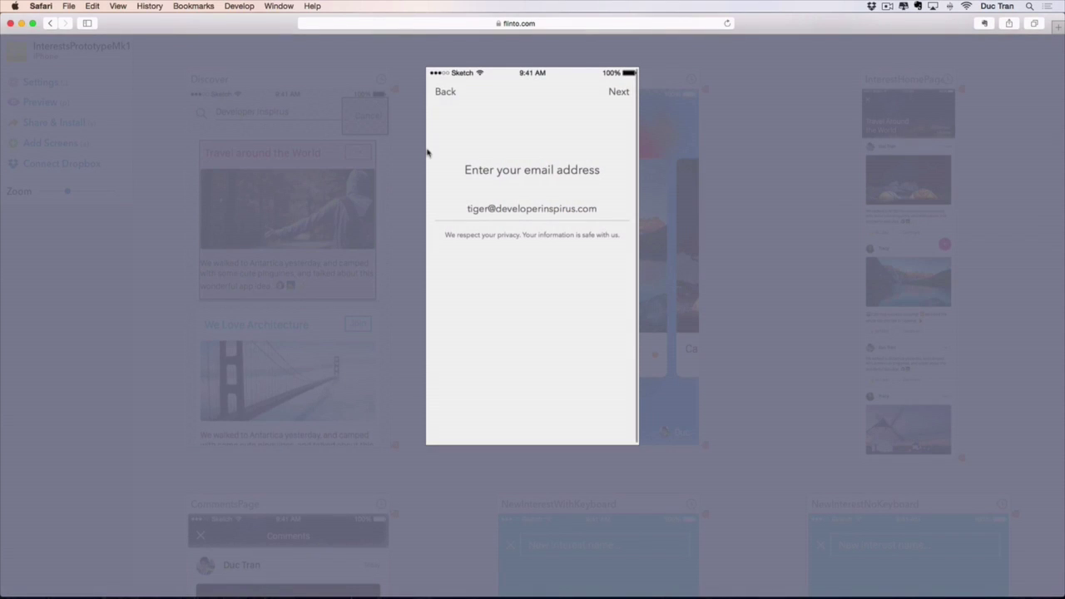
click(618, 97)
click(612, 99)
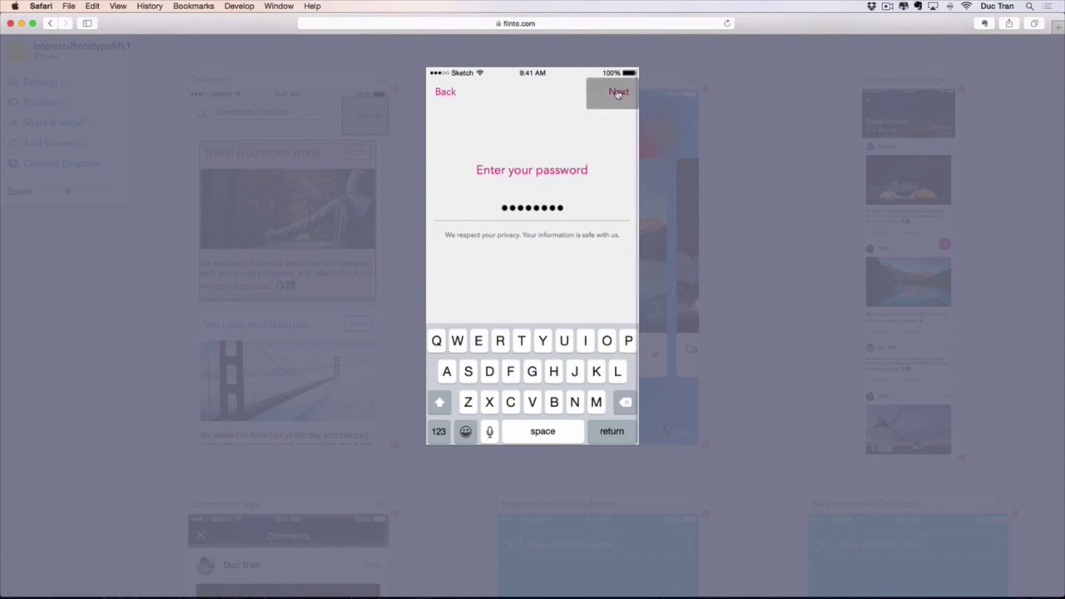
click(618, 97)
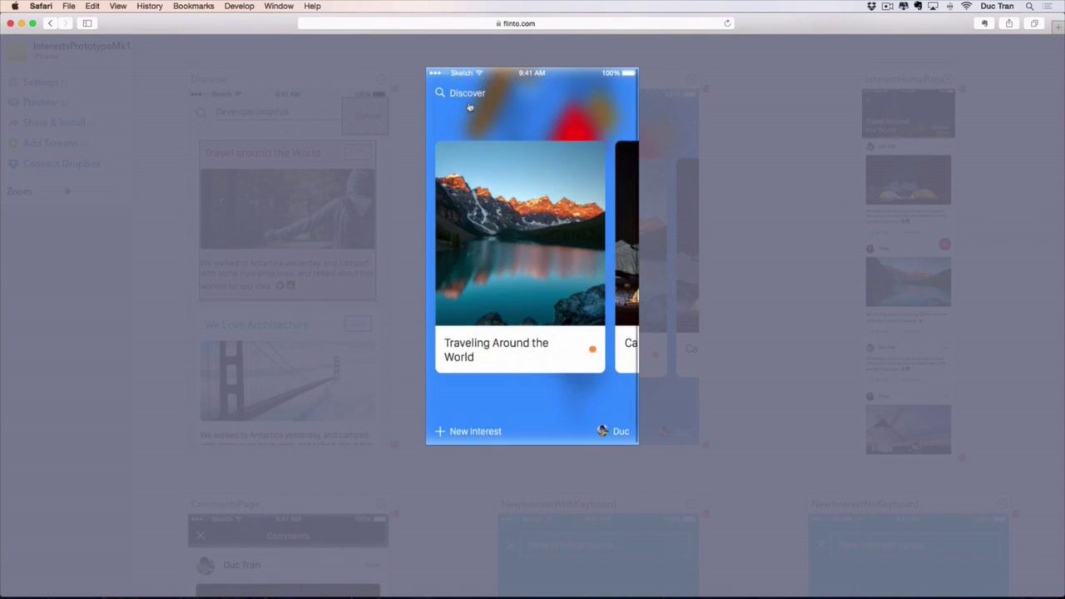
click(470, 106)
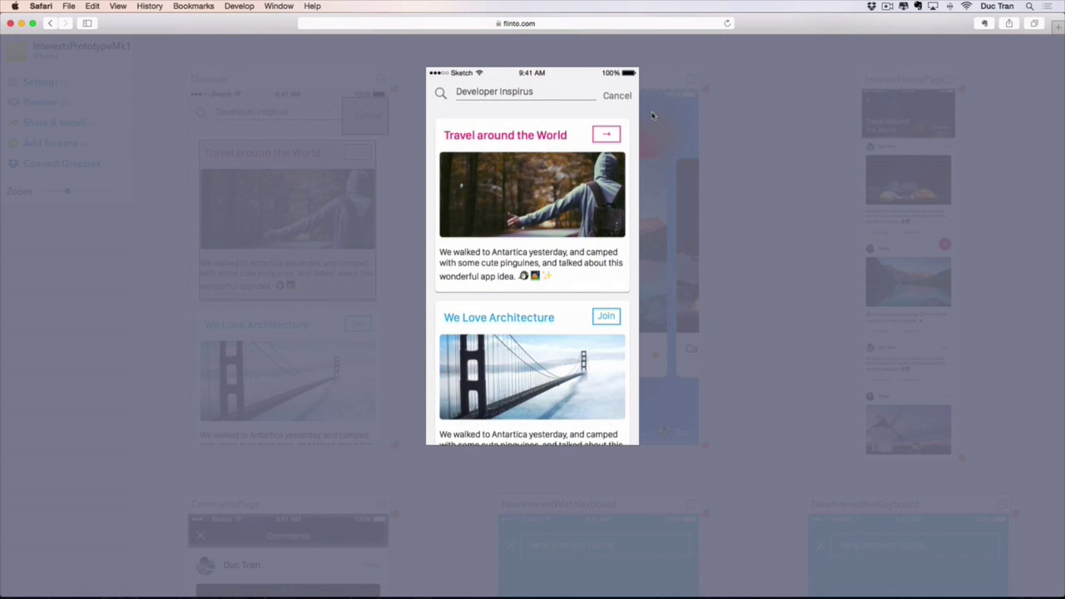
click(543, 208)
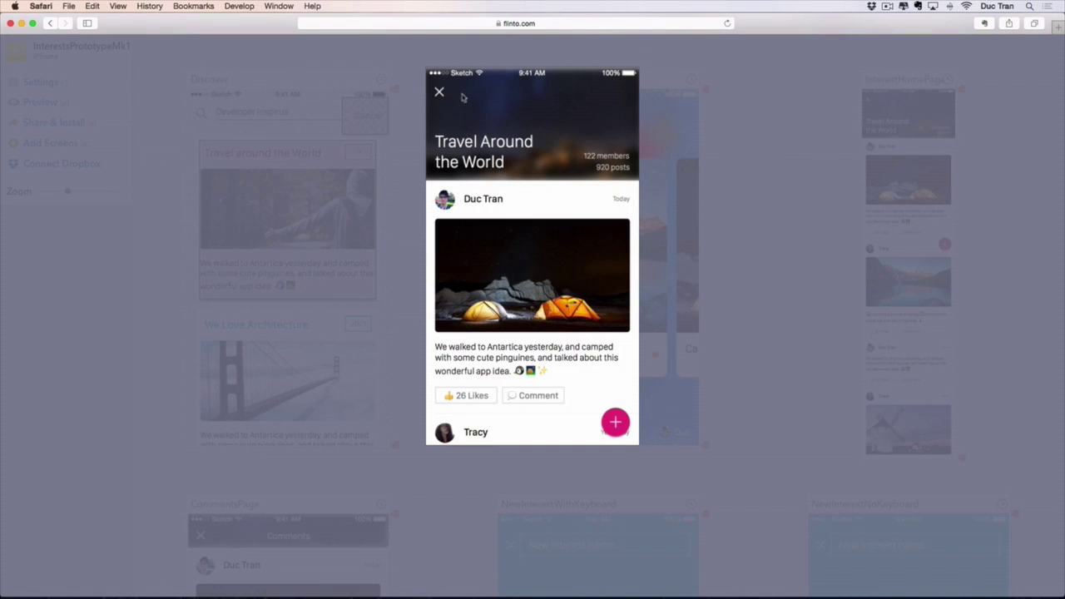
click(409, 120)
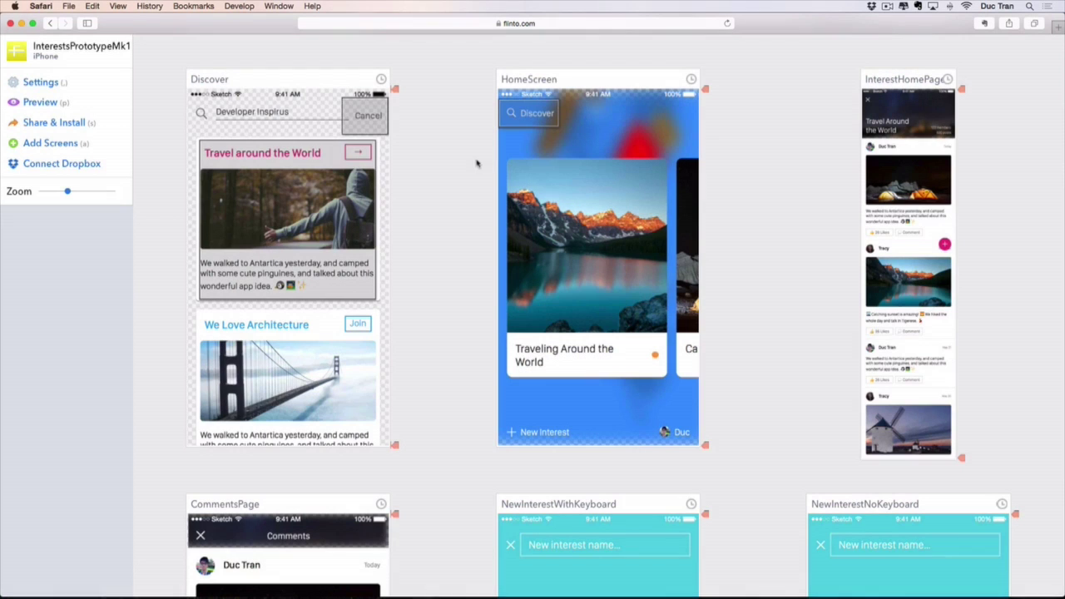
Link the close icon on InterestHomePage to HomeScreen with the Push Right transition
drag(881, 113, 839, 92)
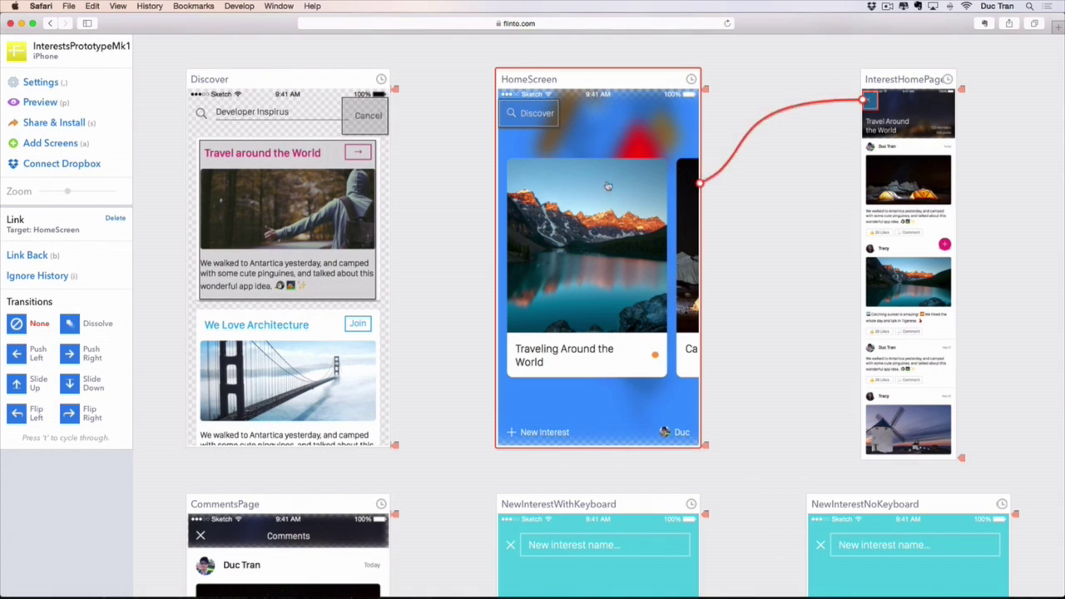
click(595, 221)
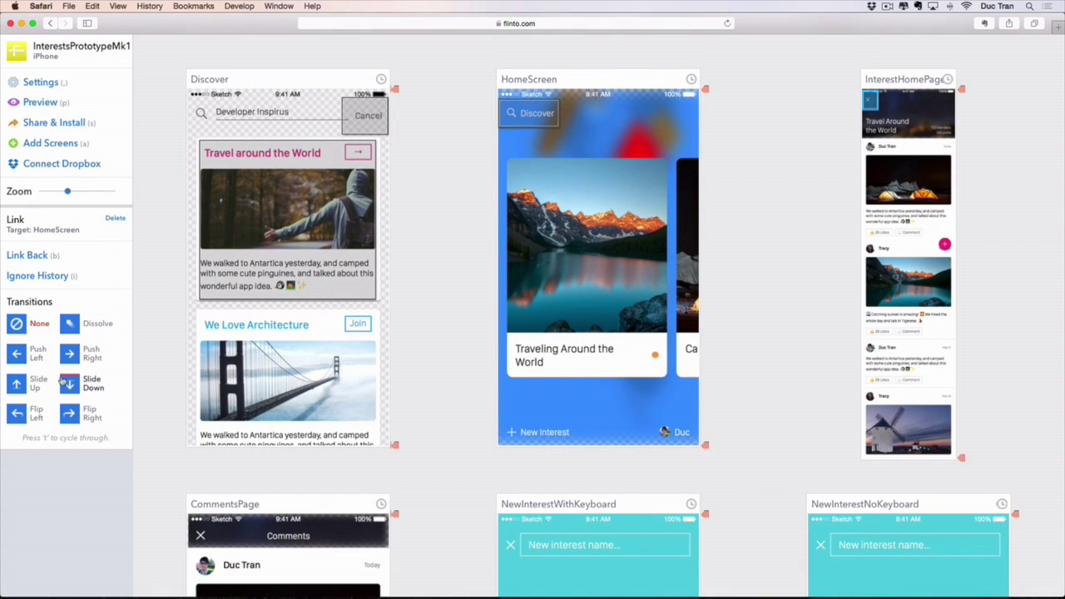
click(70, 323)
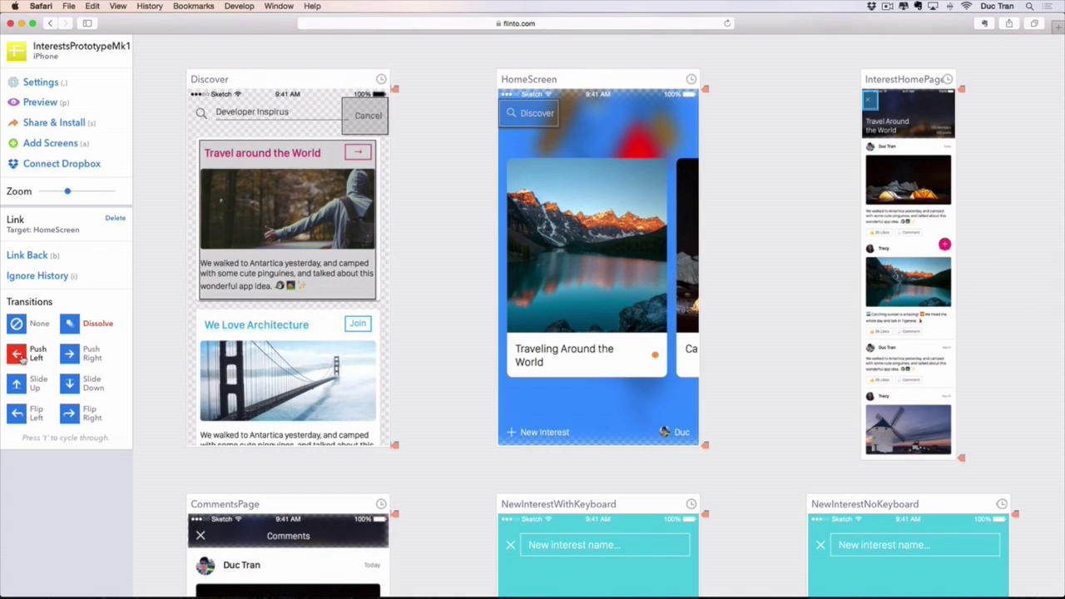
click(69, 354)
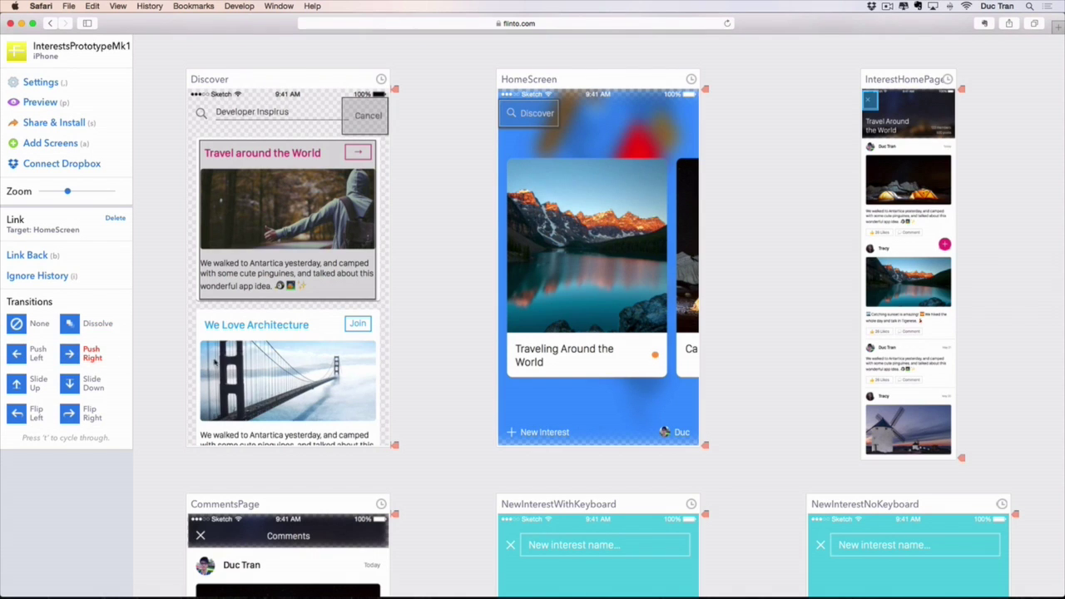
click(763, 201)
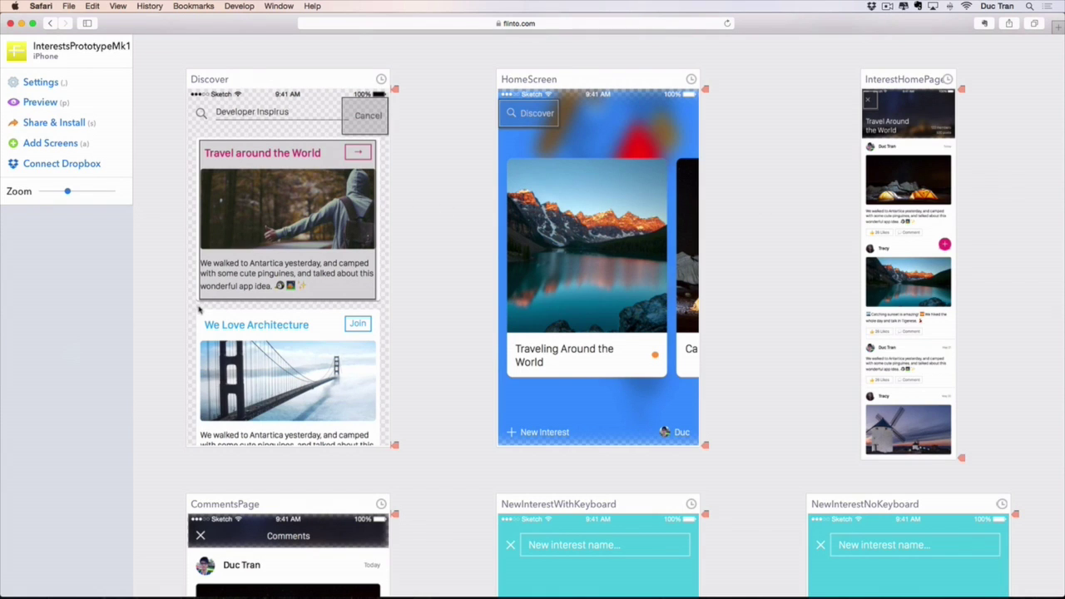
Link the We Love Architecture card on Discover to InterestHomePage
drag(198, 314, 897, 201)
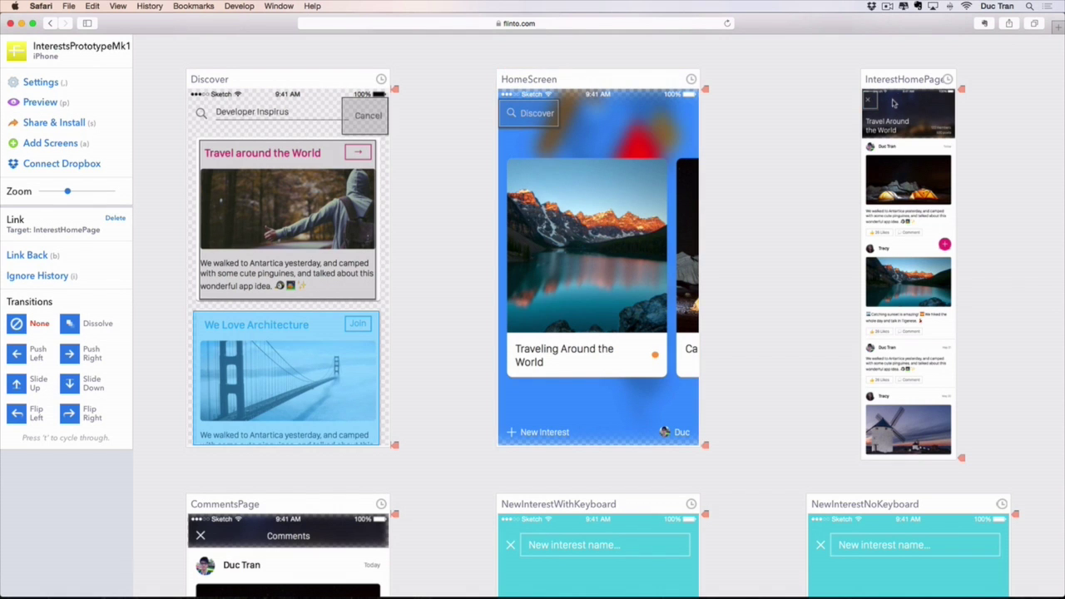
click(832, 112)
Look over the prototype's screens and the links placed on them
scroll(832, 125, down, 15)
scroll(816, 178, down, 5)
scroll(815, 178, up, 8)
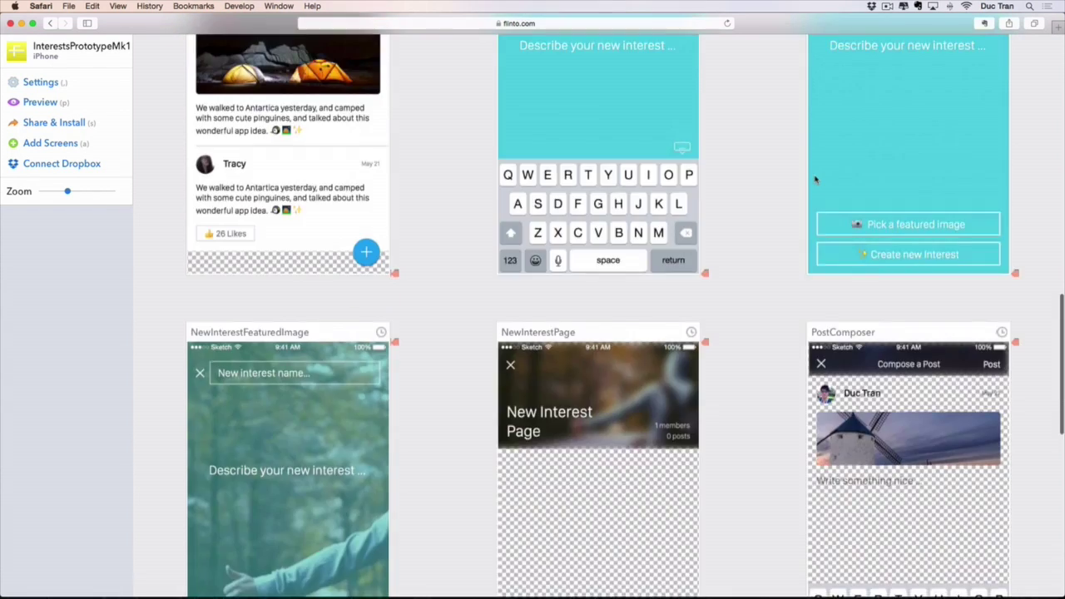
scroll(816, 177, up, 8)
scroll(807, 177, down, 1)
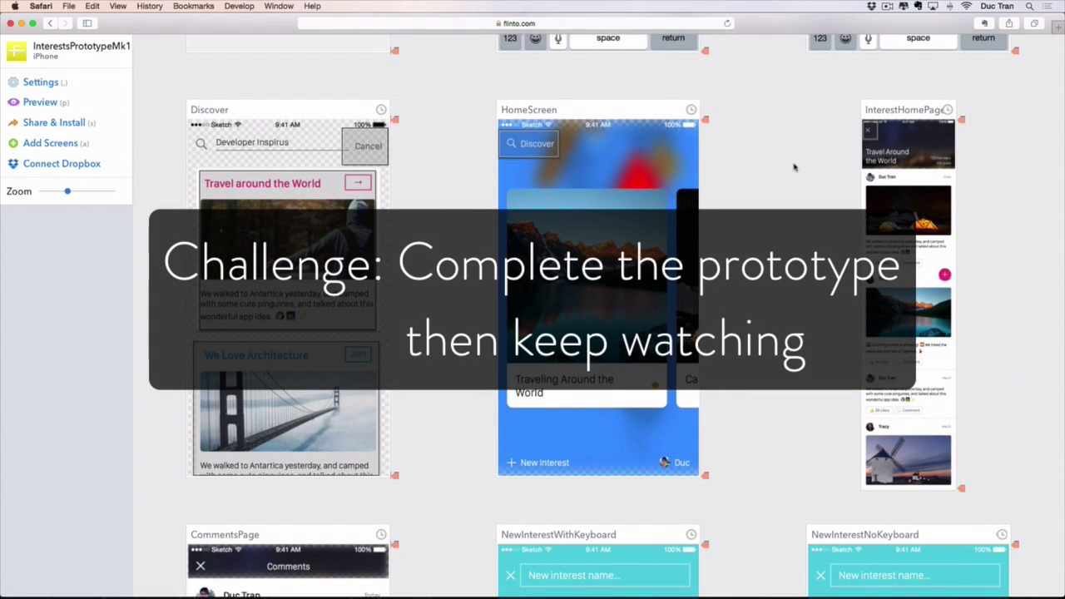
scroll(786, 198, down, 2)
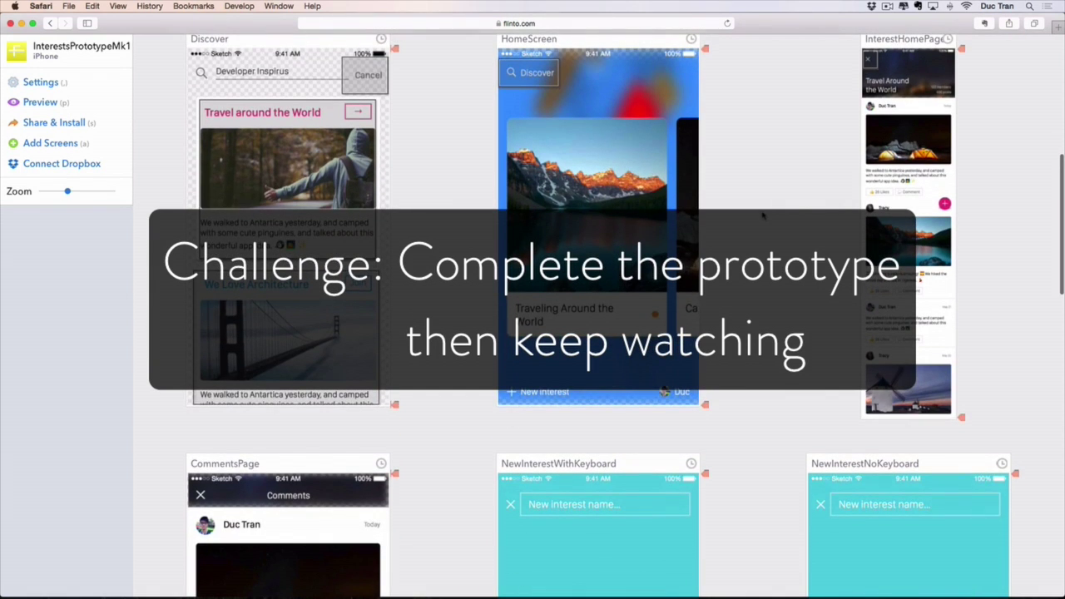
scroll(764, 213, up, 3)
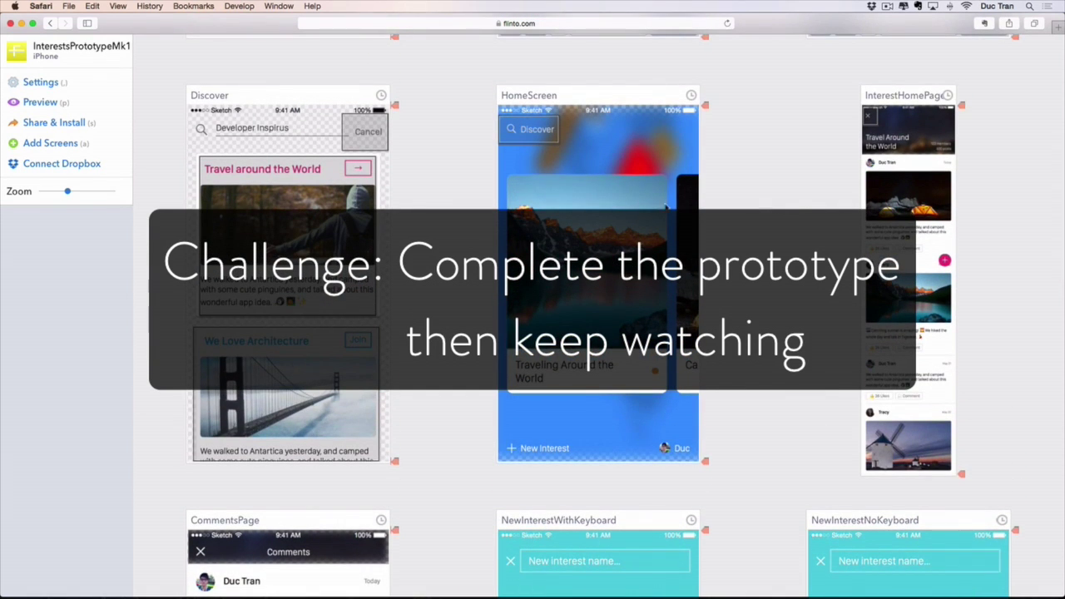
click(606, 99)
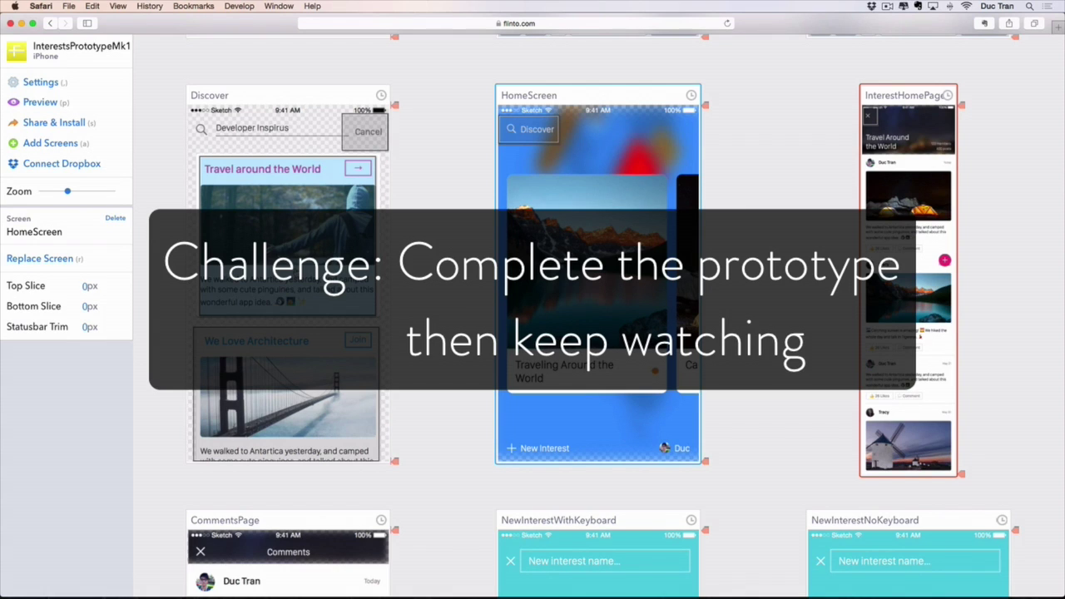
click(457, 256)
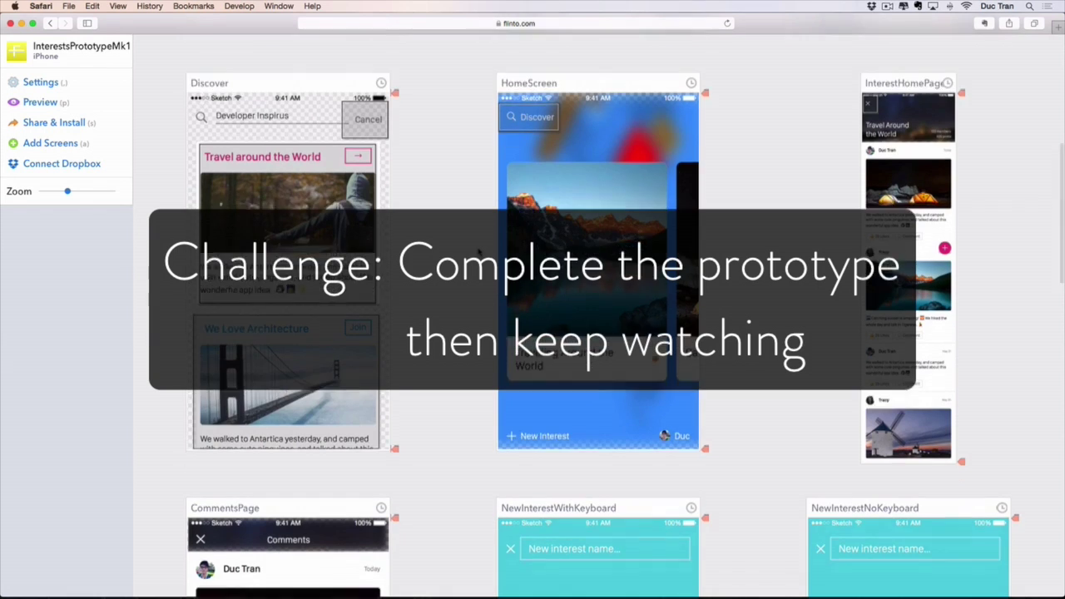
scroll(479, 252, down, 10)
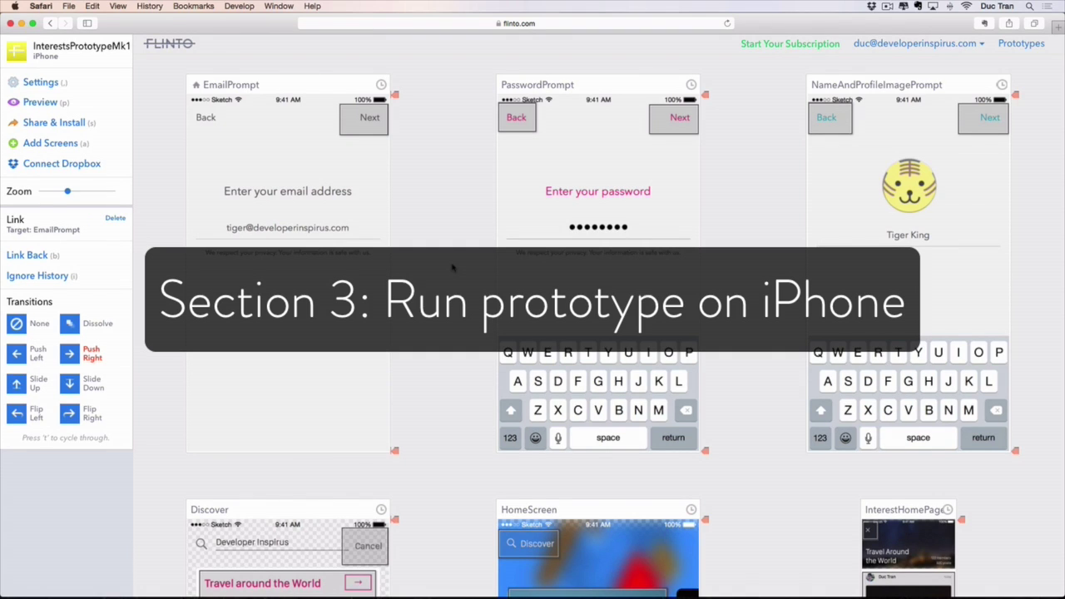
click(454, 267)
scroll(454, 268, down, 10)
scroll(668, 214, up, 15)
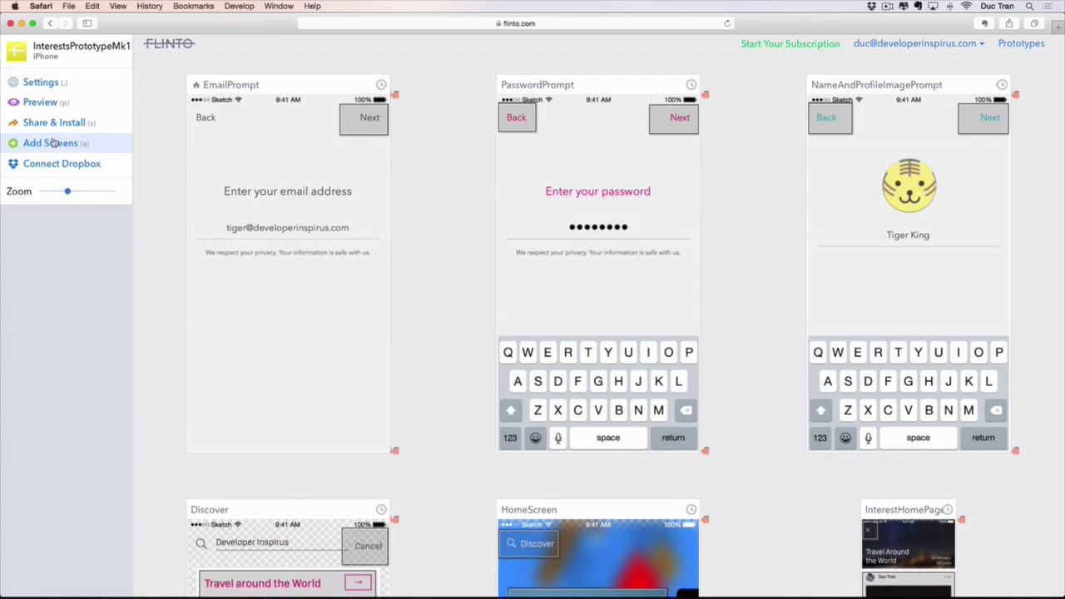
Open the prototype's sharing options with the field for sending to phones and emails
click(80, 124)
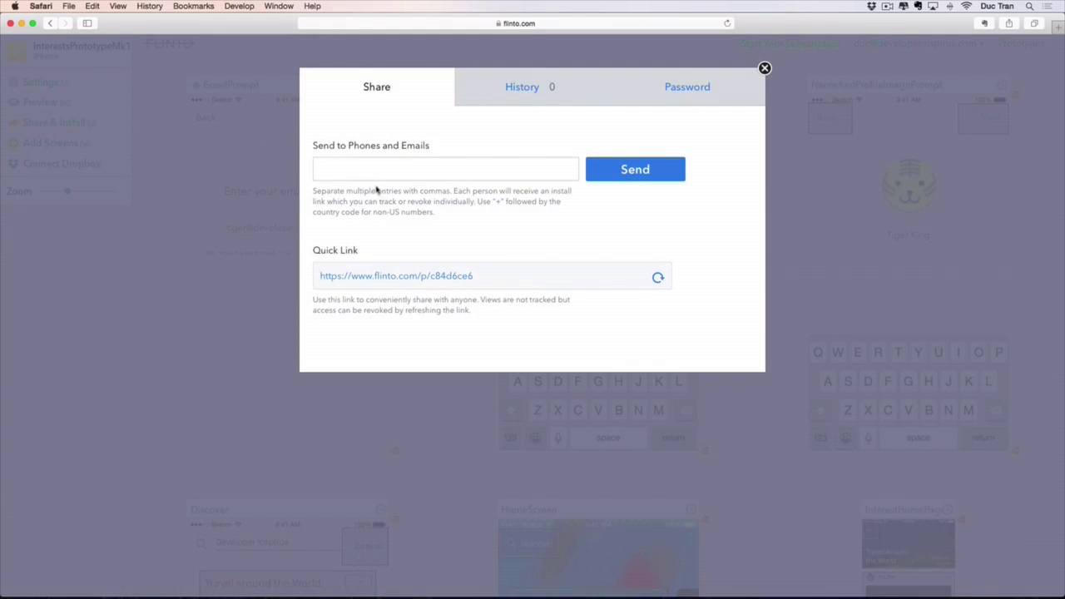
scroll(487, 139, down, 1)
click(395, 166)
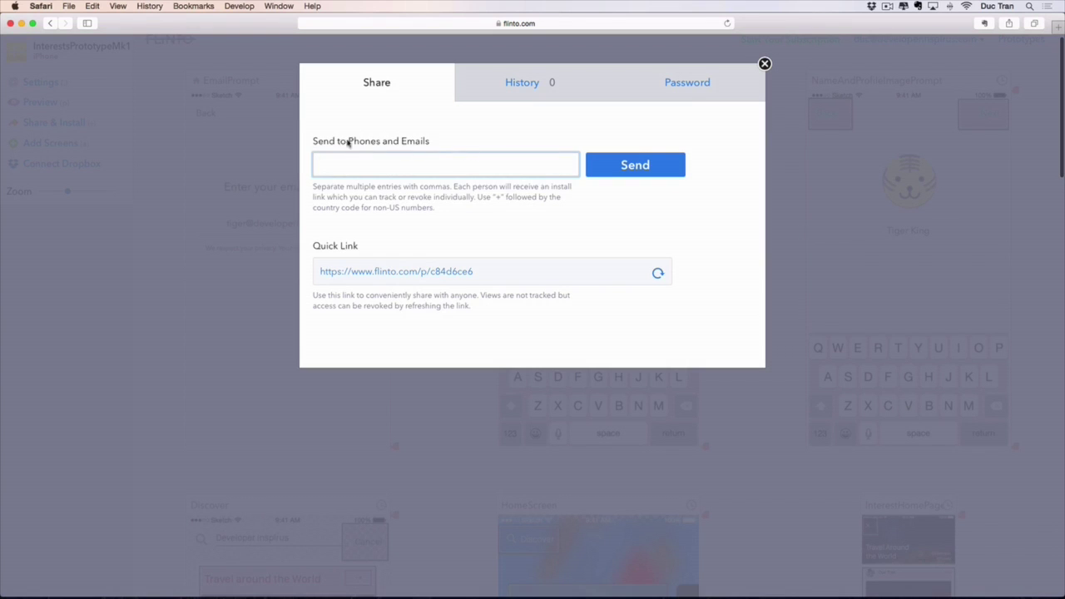
mouse_move(314, 142)
mouse_down()
mouse_move(480, 141)
mouse_move(315, 141)
mouse_up()
click(483, 142)
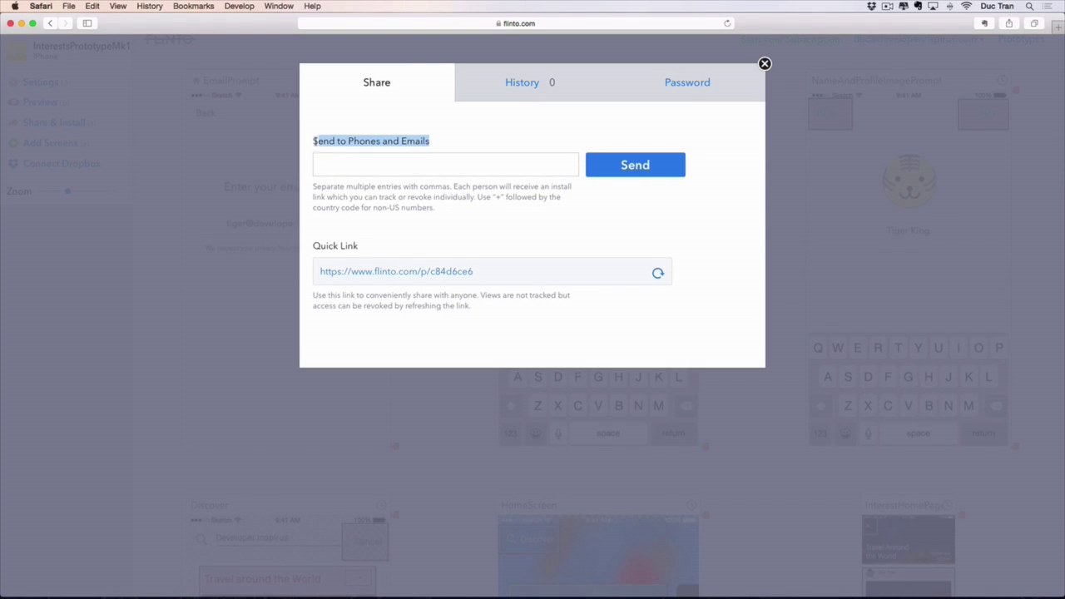
click(406, 147)
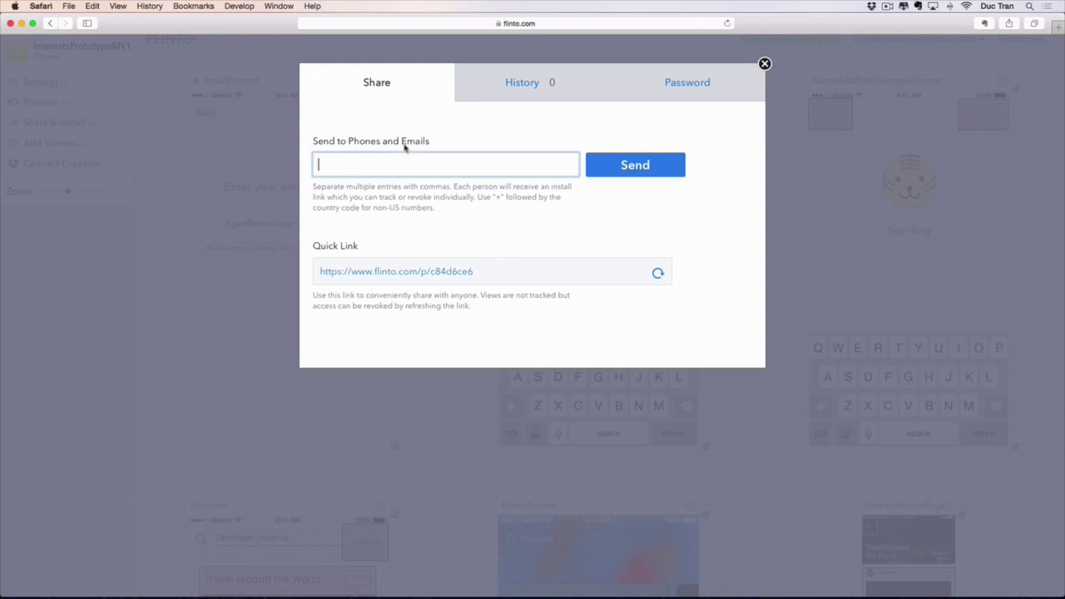
Review the sharing history and the password protection options, and return to the sharing form
click(551, 83)
click(719, 92)
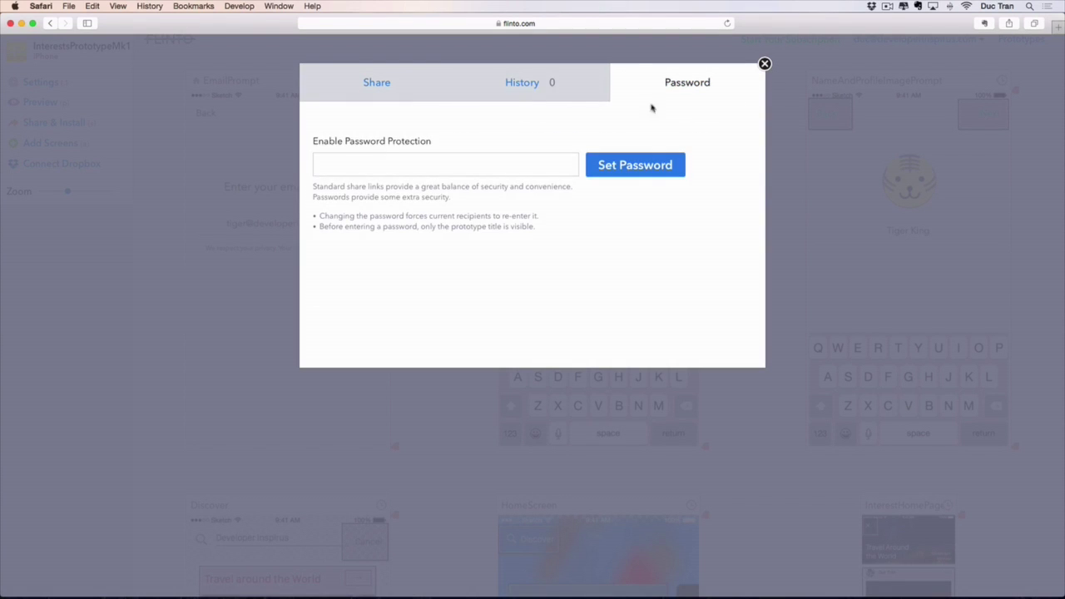
click(366, 84)
Enter the recipient's phone number as the destination for the prototype's install link
click(475, 173)
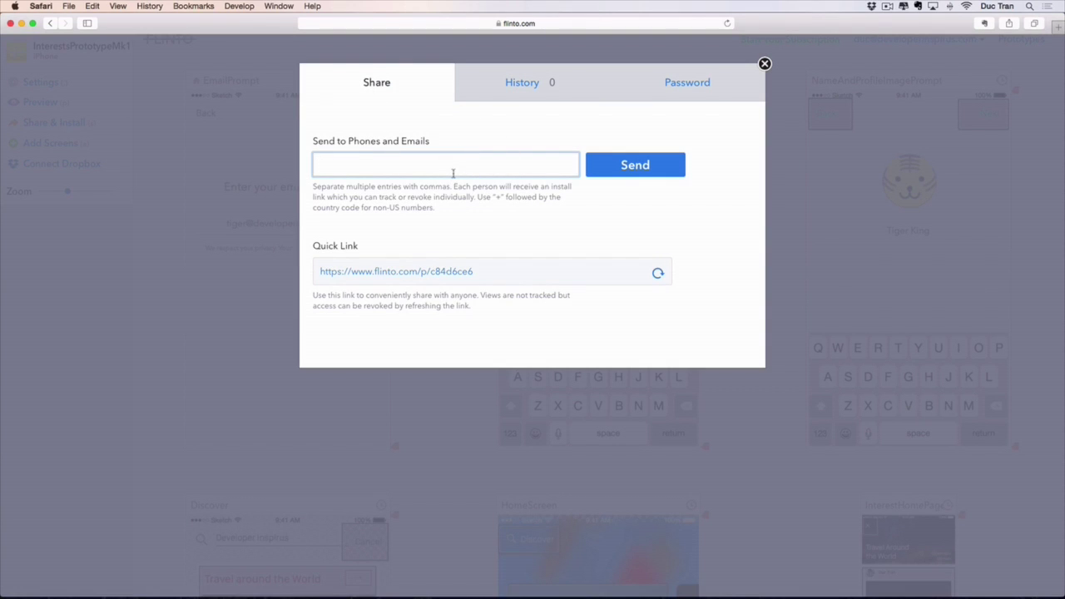
text(65)
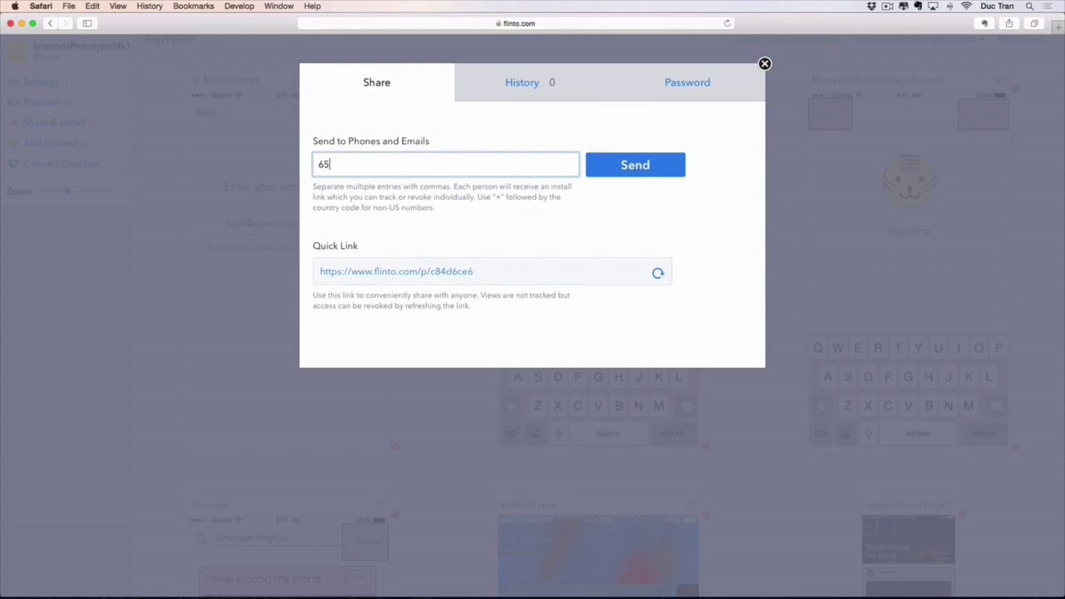